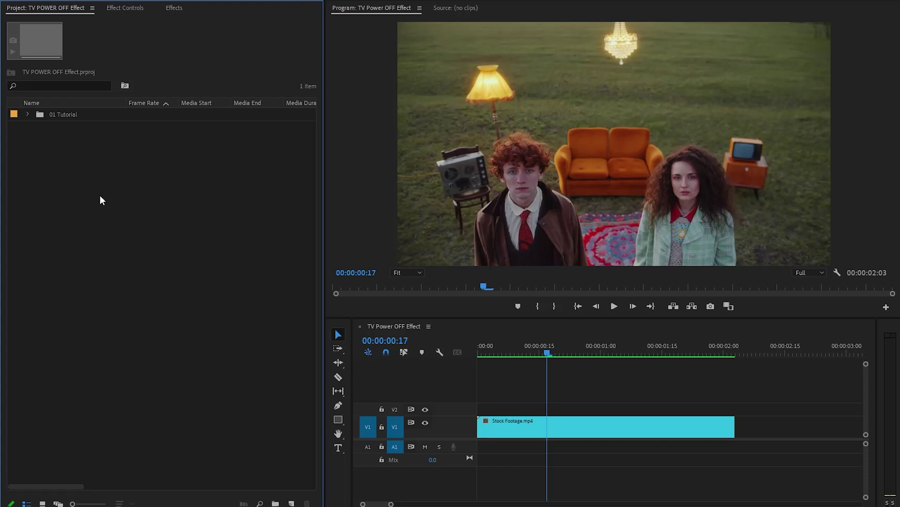
- Nest the Stock Footage clip into a sequence named 'TV Power OFF FX'
drag(547, 356, 576, 376)
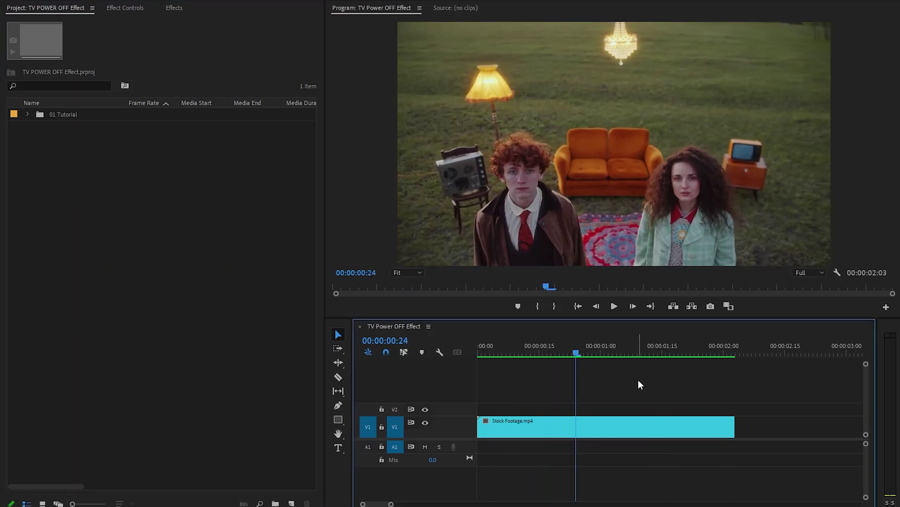
right_click(616, 425)
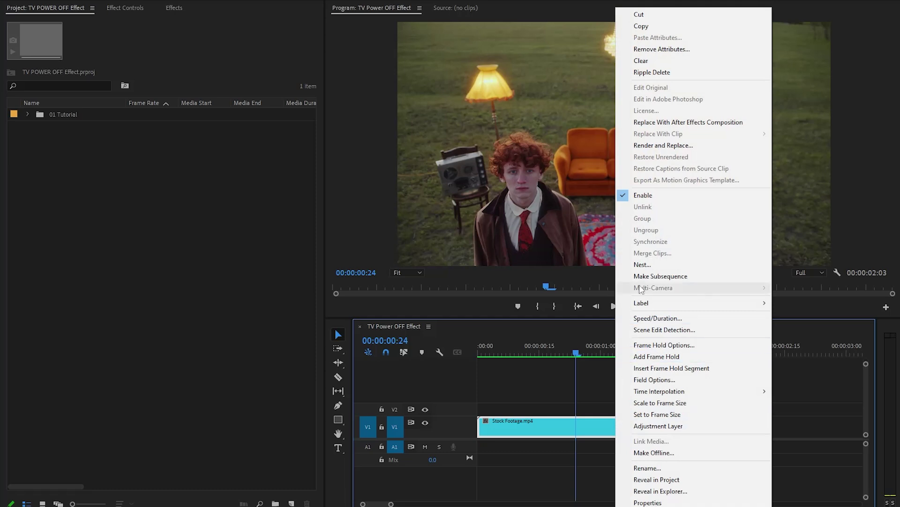
click(643, 265)
text(TV Power OFF FX)
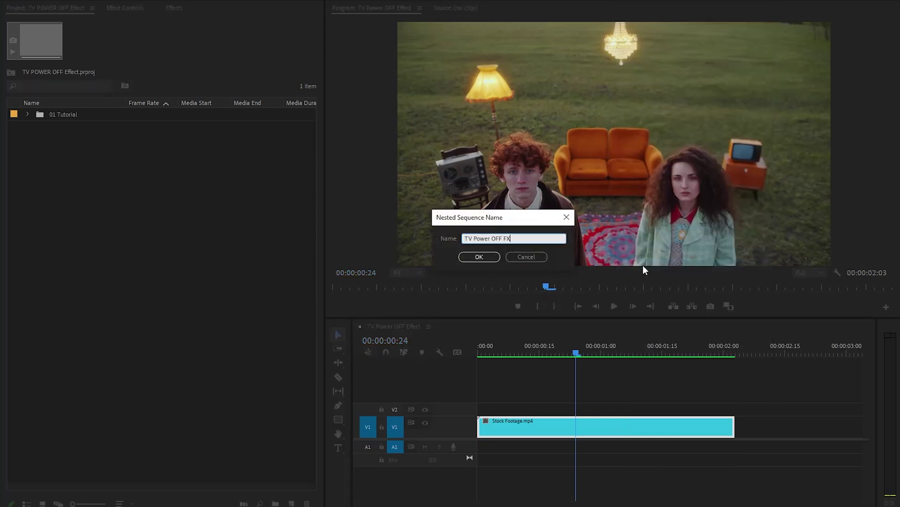
click(483, 257)
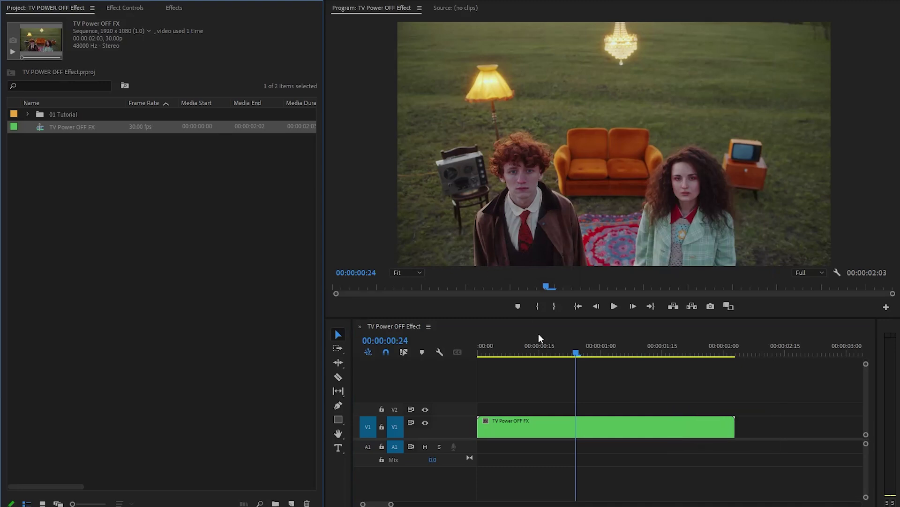
- Cut the TV Power OFF FX clip at 00:00:01:18 and select the final piece
drag(577, 353, 737, 378)
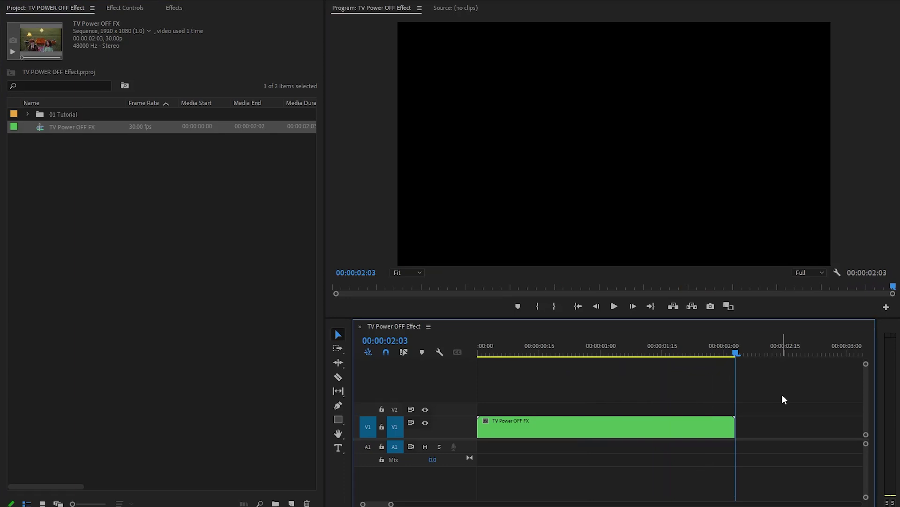
key(Left)
key(Left)
key(Left)
key(Left)
key(Left)
key(Left)
key(Left)
key(Left)
key(Left)
key(Left)
key(Left)
key(Left)
key(Left)
key(Left)
key(Left)
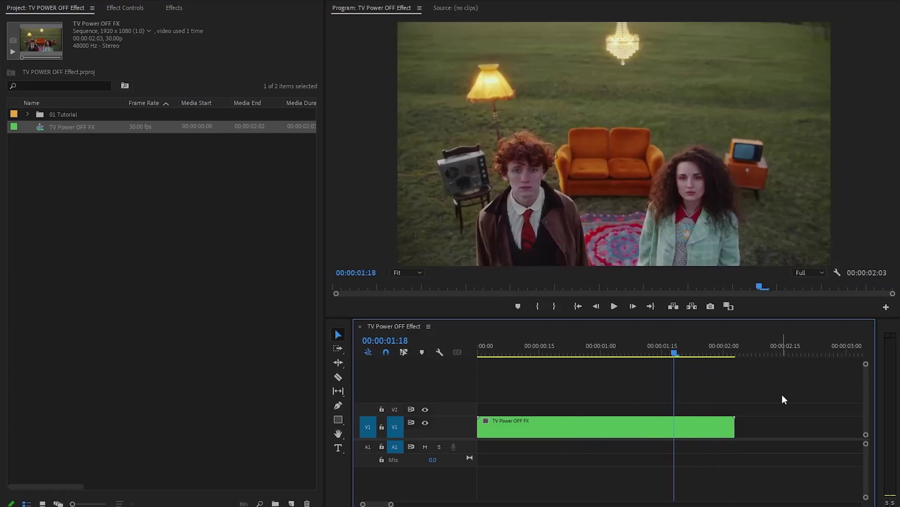
key(c)
click(679, 419)
key(v)
drag(686, 354, 710, 353)
click(703, 430)
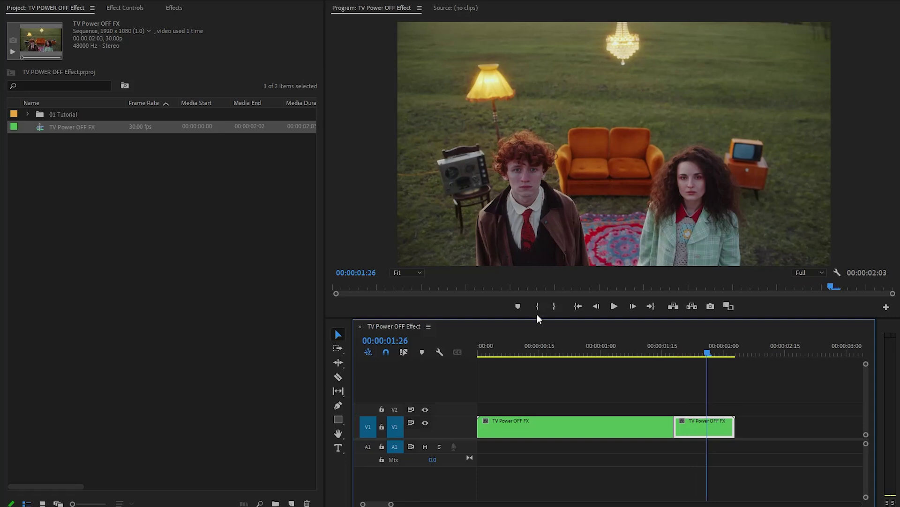
- Apply Lens Distortion, Transform and Lumetri Color to the final clip section
click(174, 9)
click(106, 109)
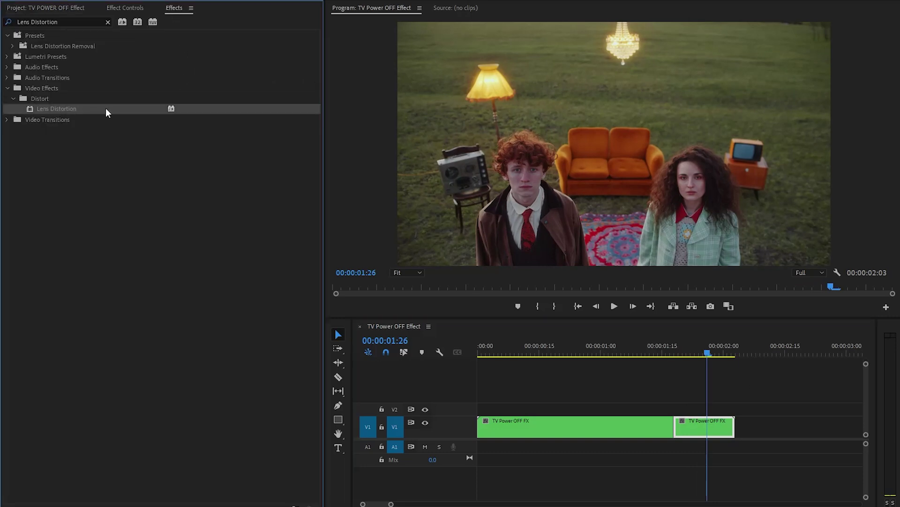
drag(57, 110, 706, 426)
click(108, 22)
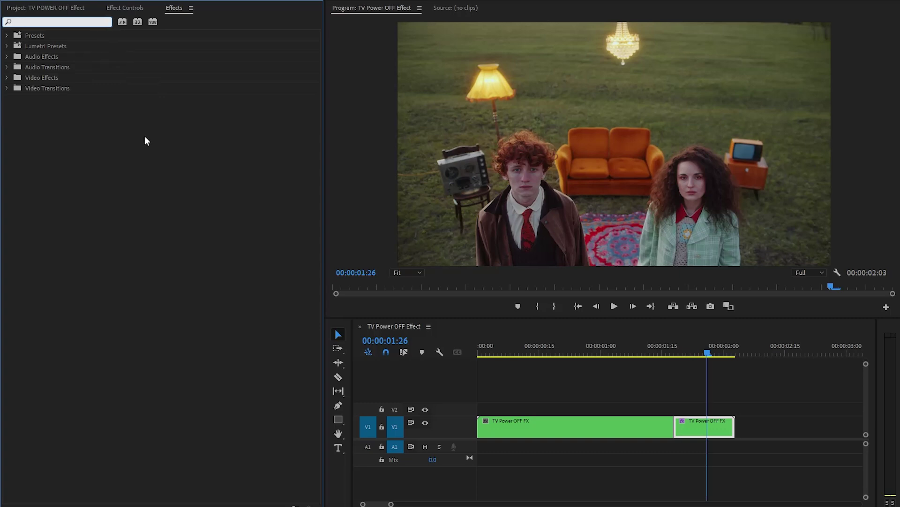
text(Transform)
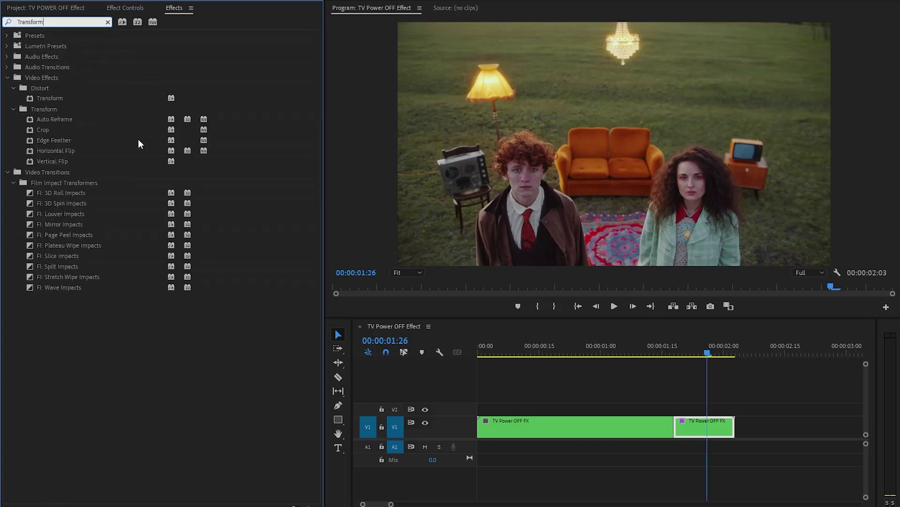
drag(63, 102, 709, 422)
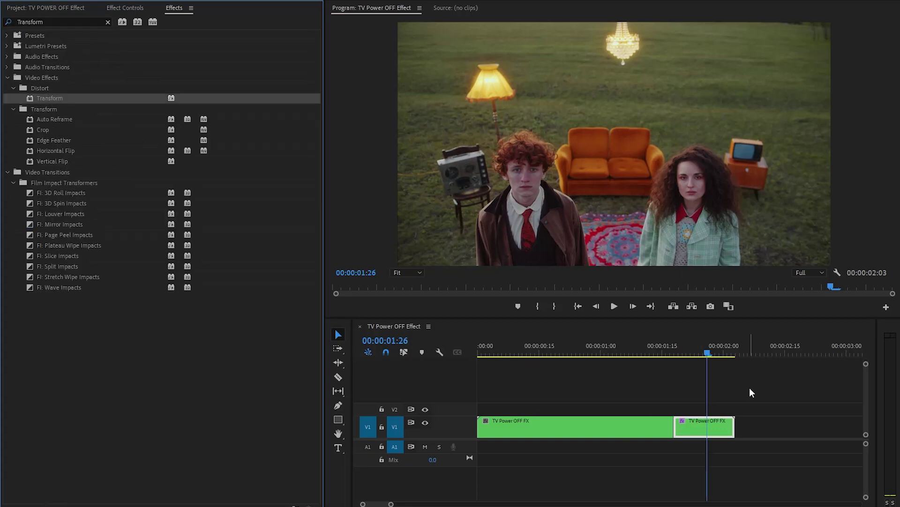
click(109, 21)
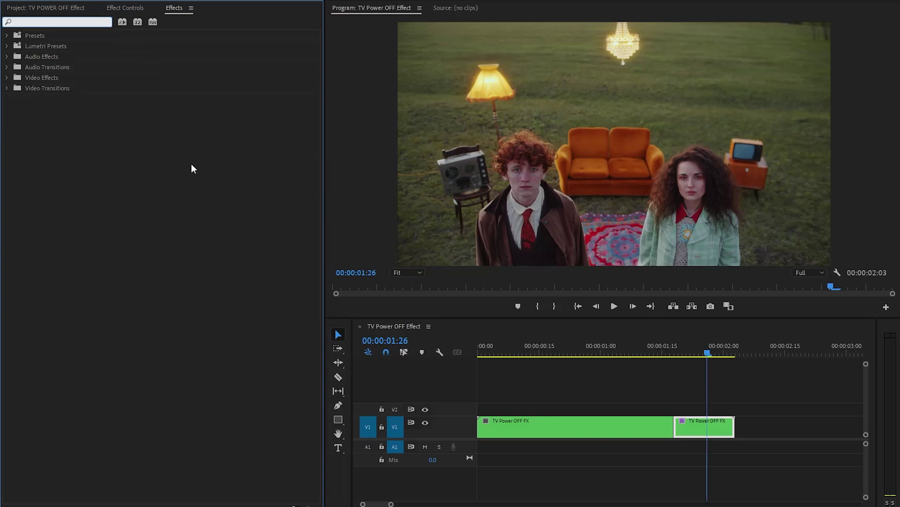
text(Lumetri)
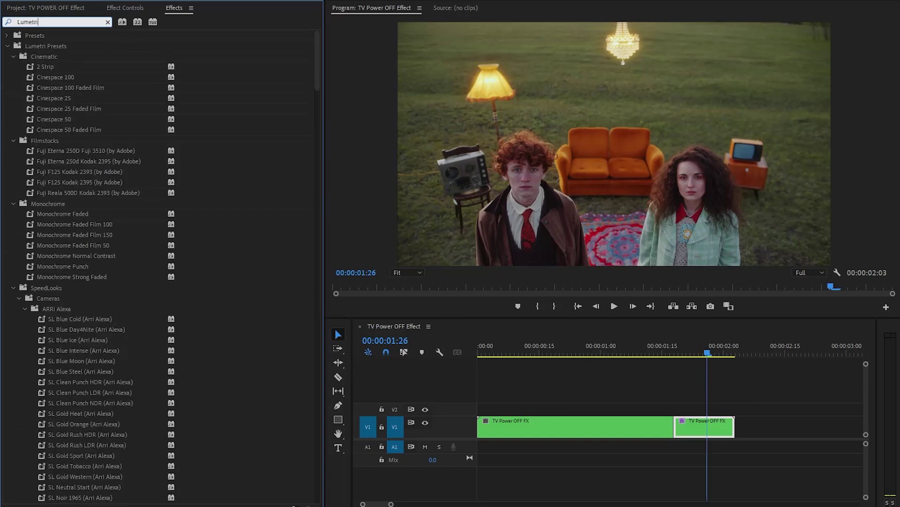
text( color)
drag(53, 101, 694, 424)
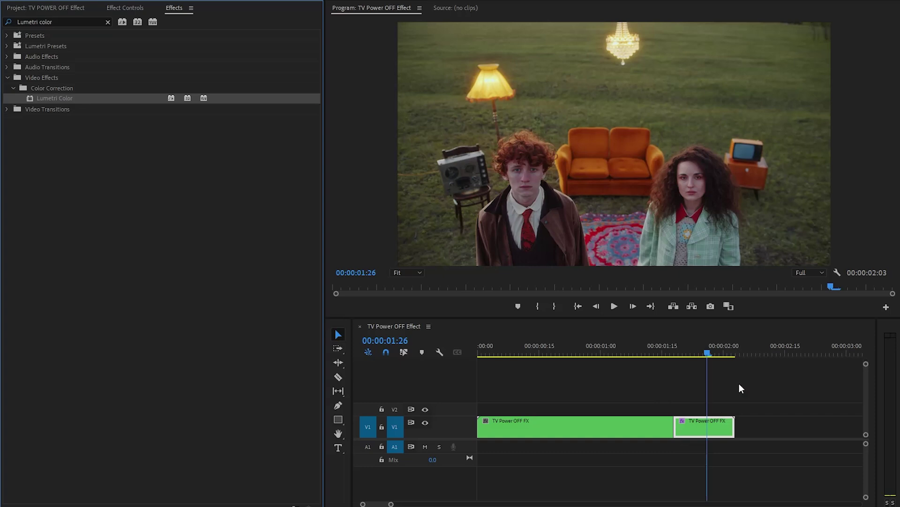
- Add Fast Blur and Noise to the final clip section and show its Effect Controls
click(108, 22)
text(F)
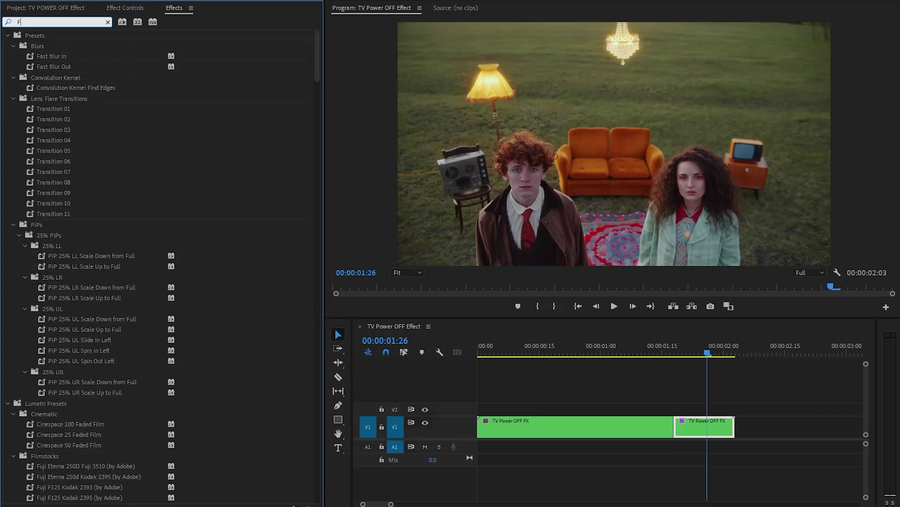
text(ast Blur)
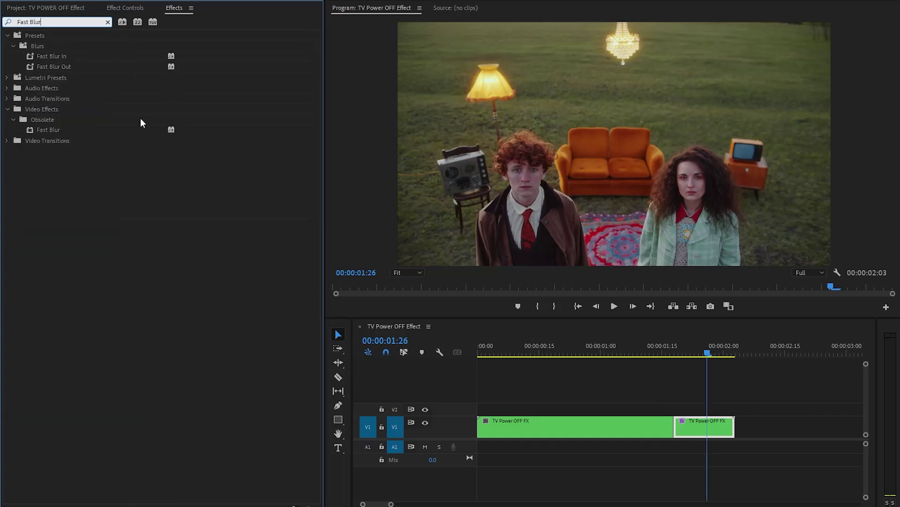
drag(52, 130, 717, 427)
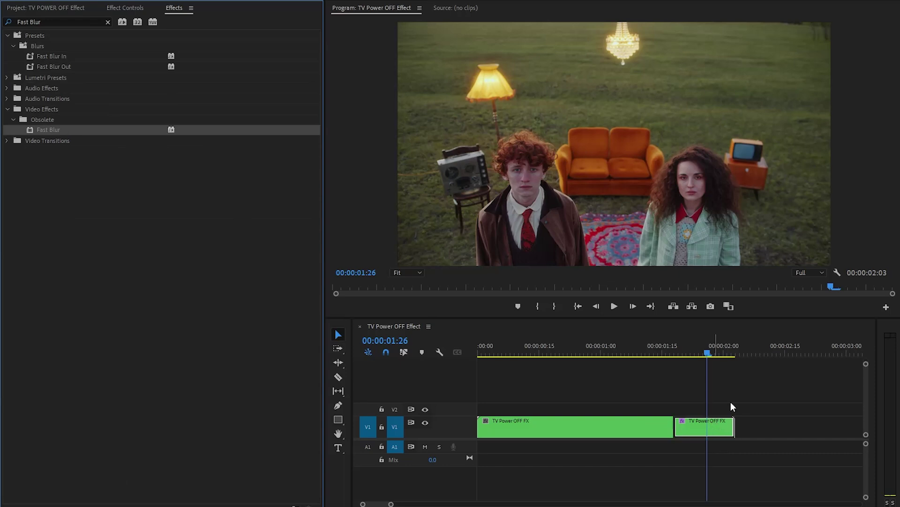
click(108, 22)
text(Noise)
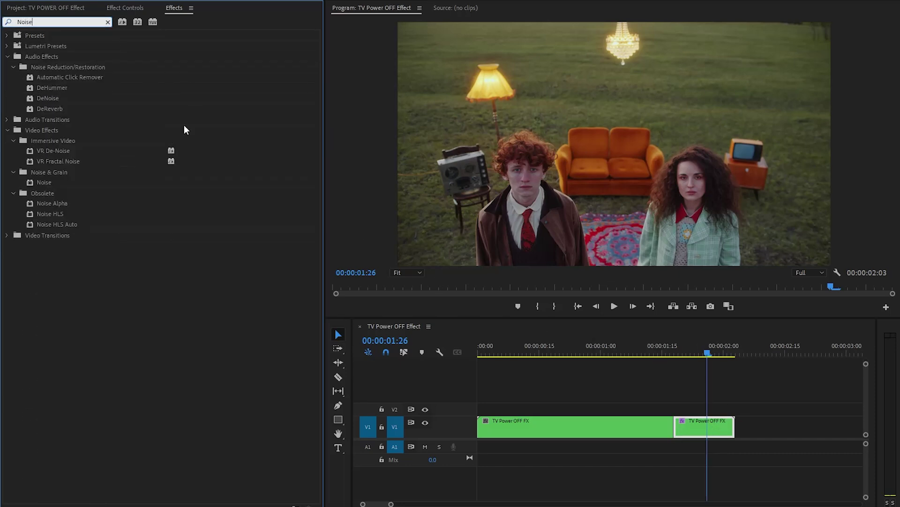
drag(46, 182, 705, 427)
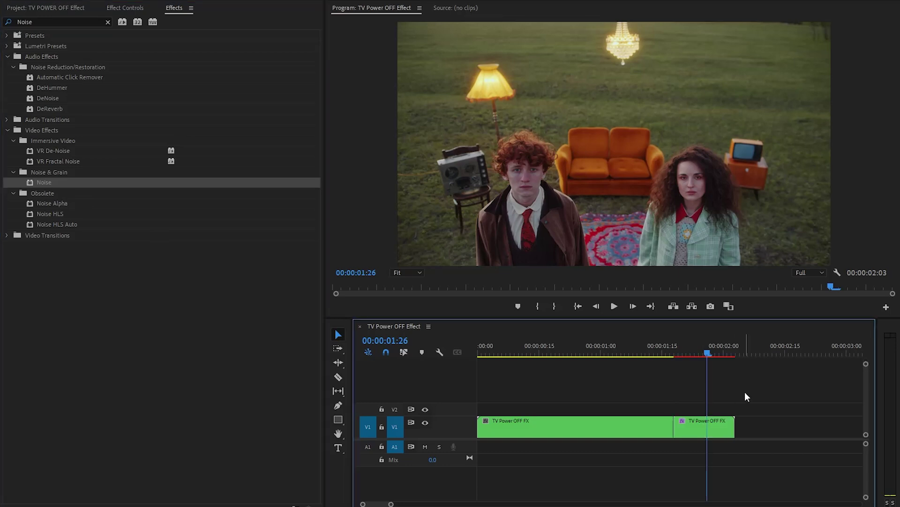
drag(745, 393, 672, 446)
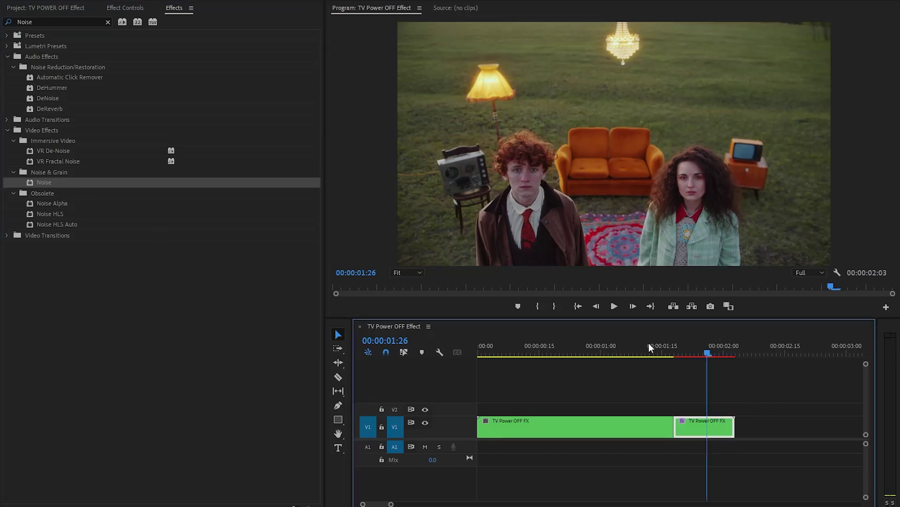
click(135, 10)
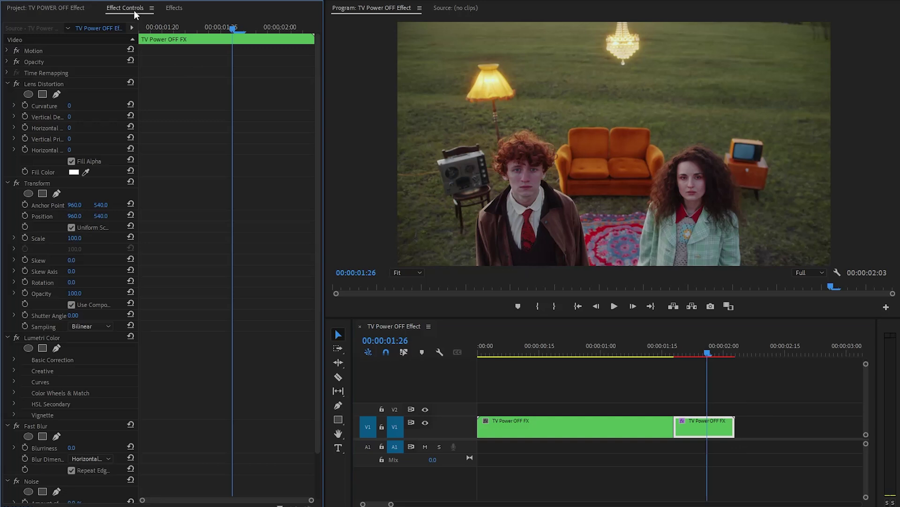
- Keyframe Lens Distortion Curvature from 0 at 00:00:01:18 to -8 at 00:00:01:23
click(97, 84)
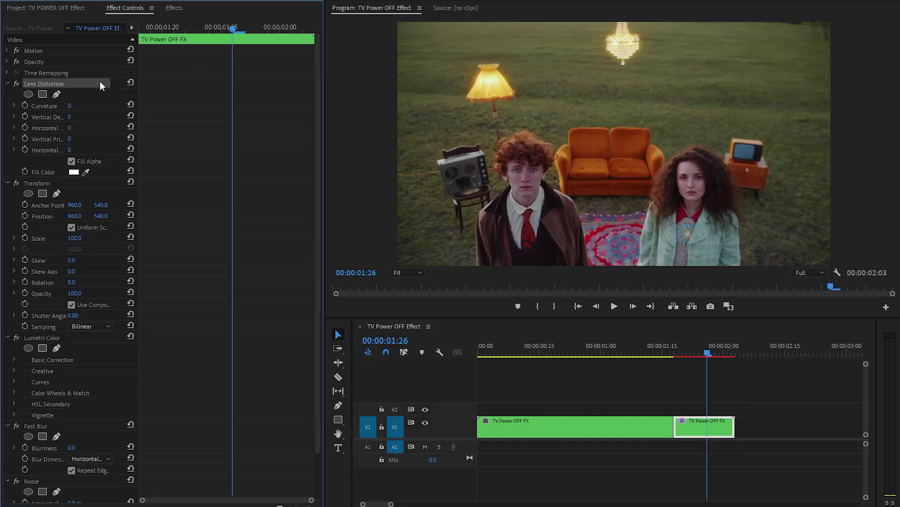
drag(232, 26, 129, 39)
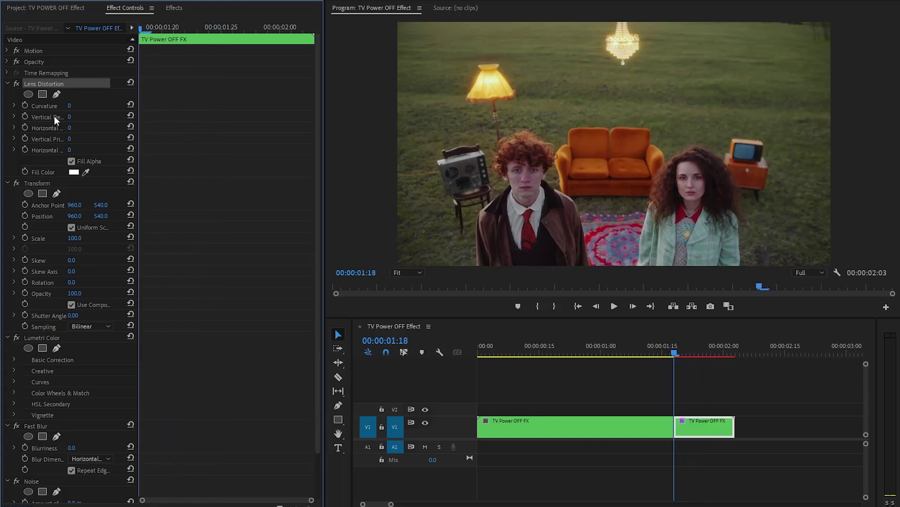
click(23, 105)
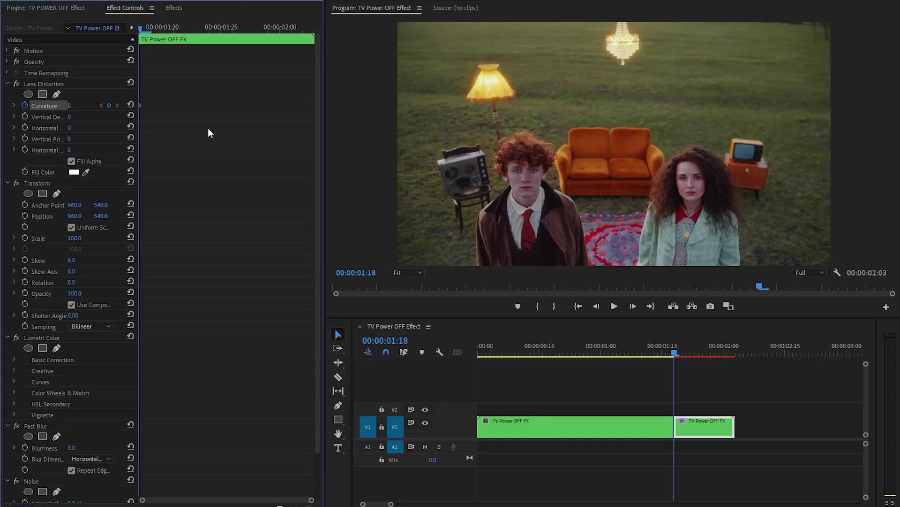
key(Right)
key(Right)
key(Right)
key(Right)
key(Right)
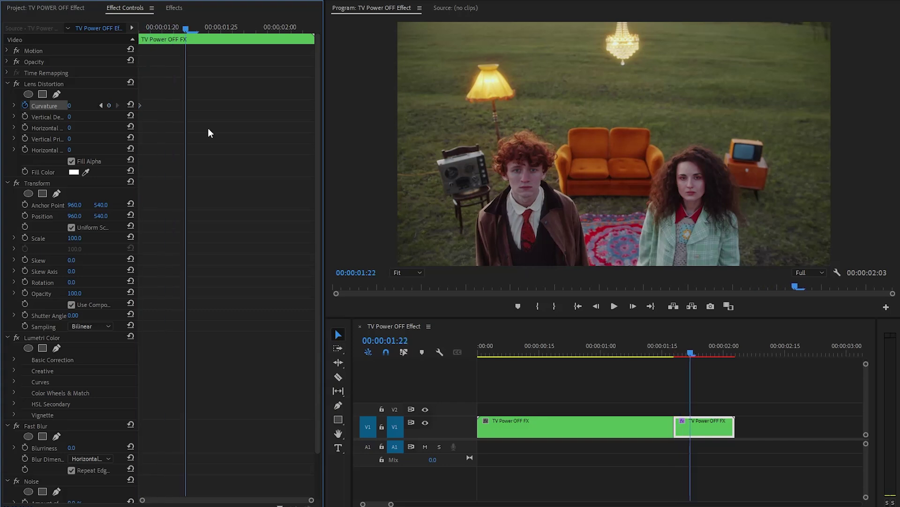
click(75, 105)
text(-8)
key(Return)
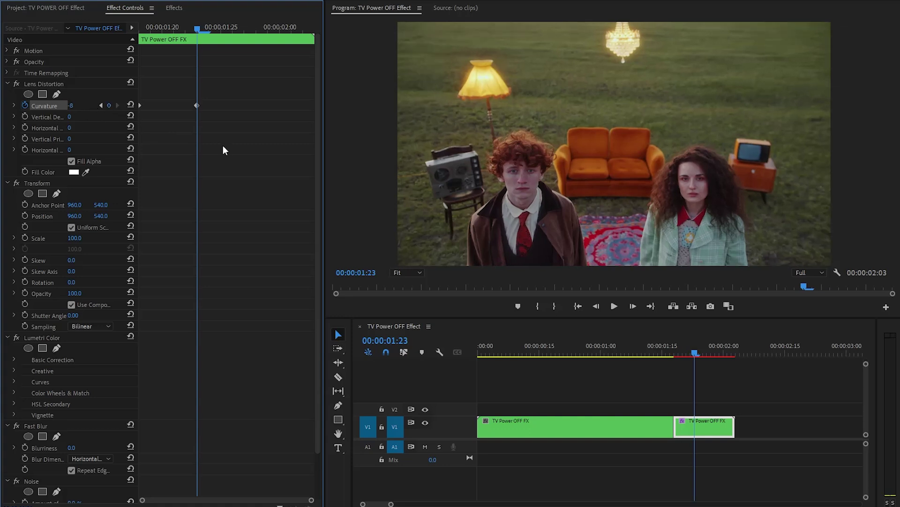
click(54, 85)
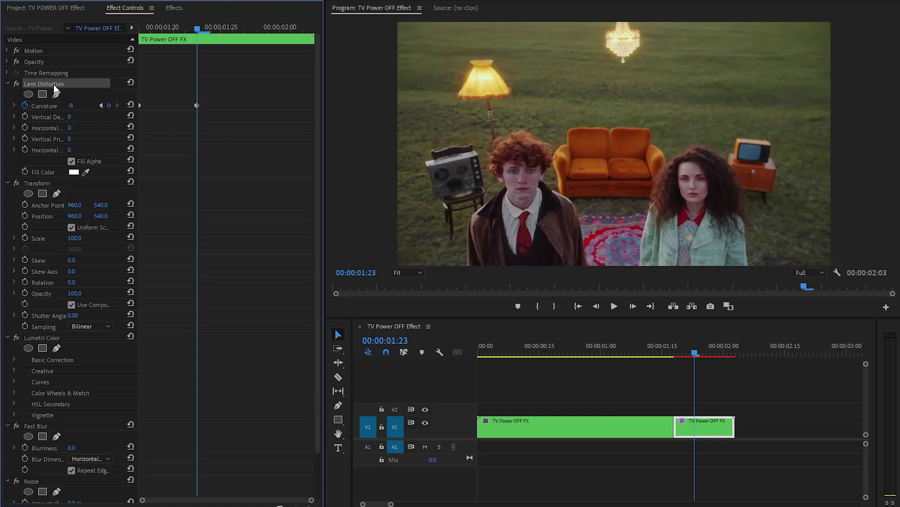
click(7, 83)
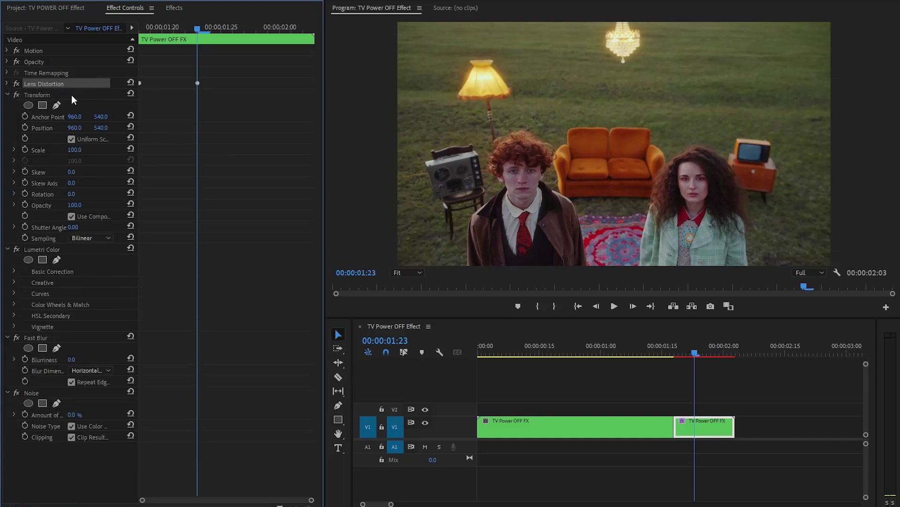
click(58, 94)
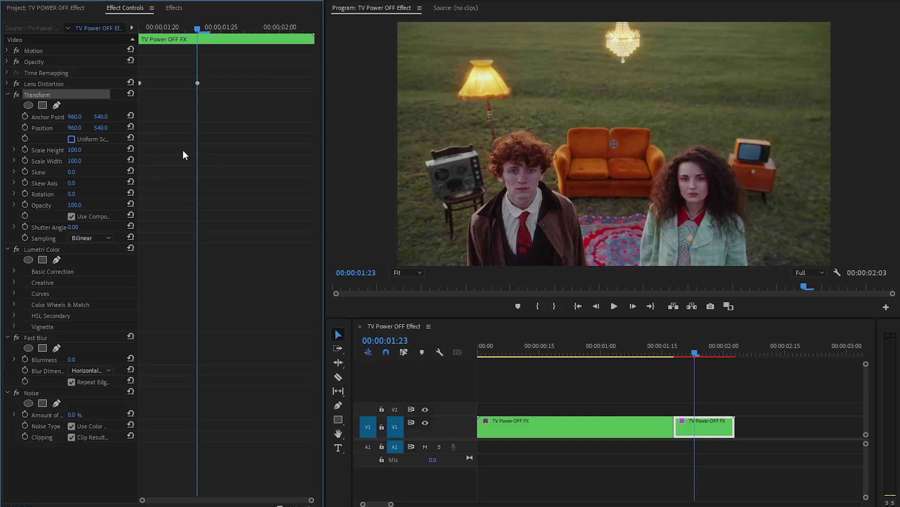
- Keyframe Transform Scale Height from 100 at 00:00:01:18 to 1 at 00:00:01:23
drag(196, 29, 117, 35)
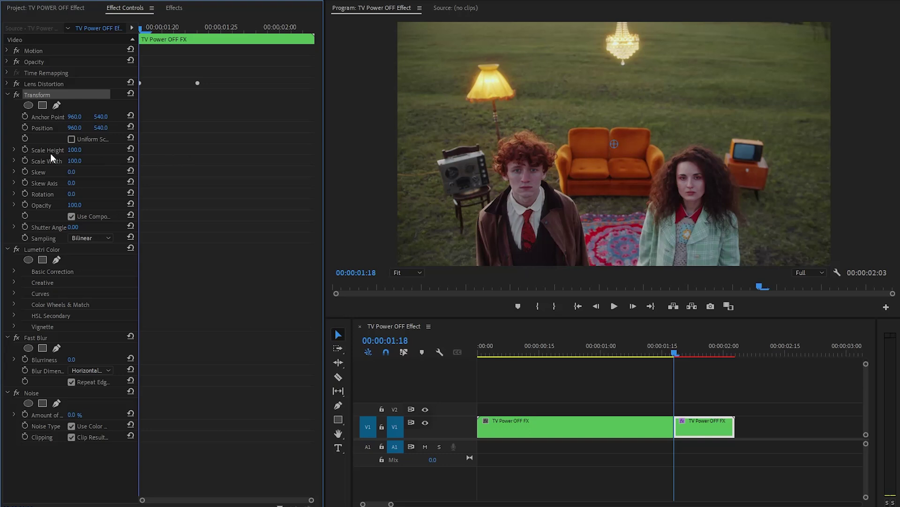
click(24, 148)
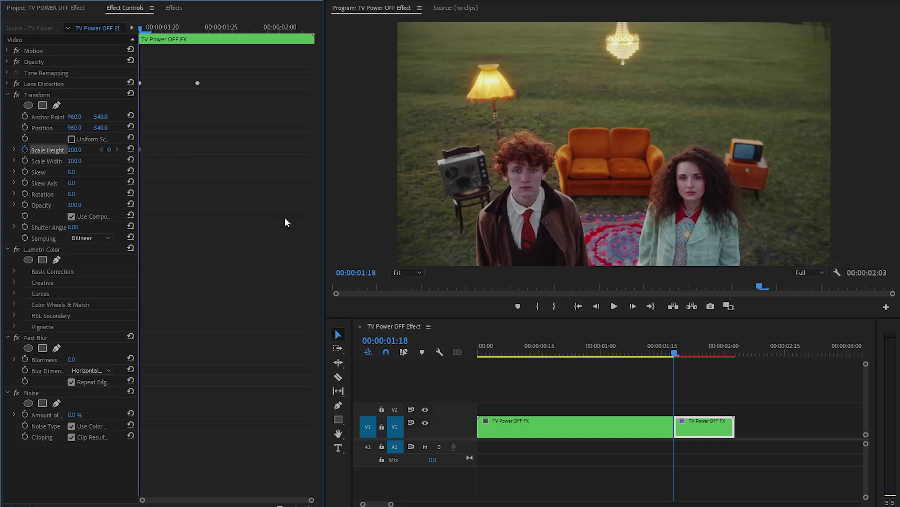
key(Right)
key(Right)
key(Right)
key(Right)
key(Right)
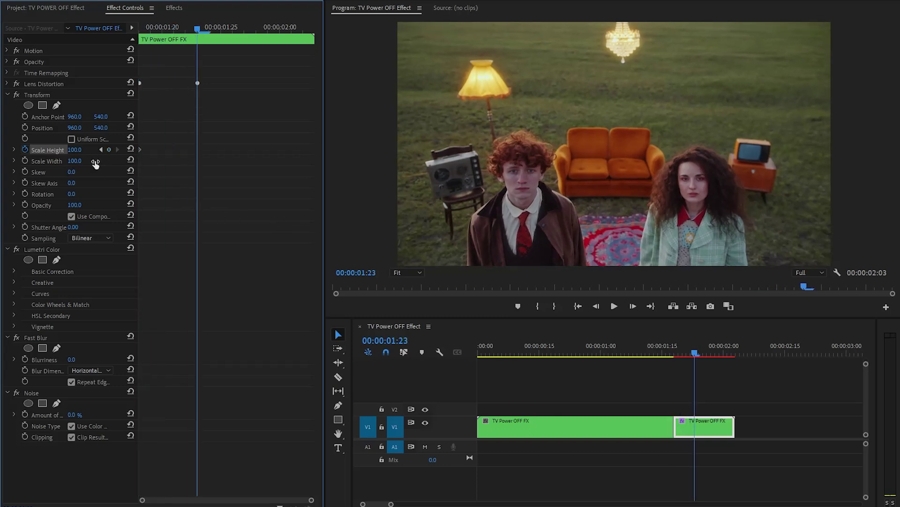
click(75, 150)
text(1)
key(Return)
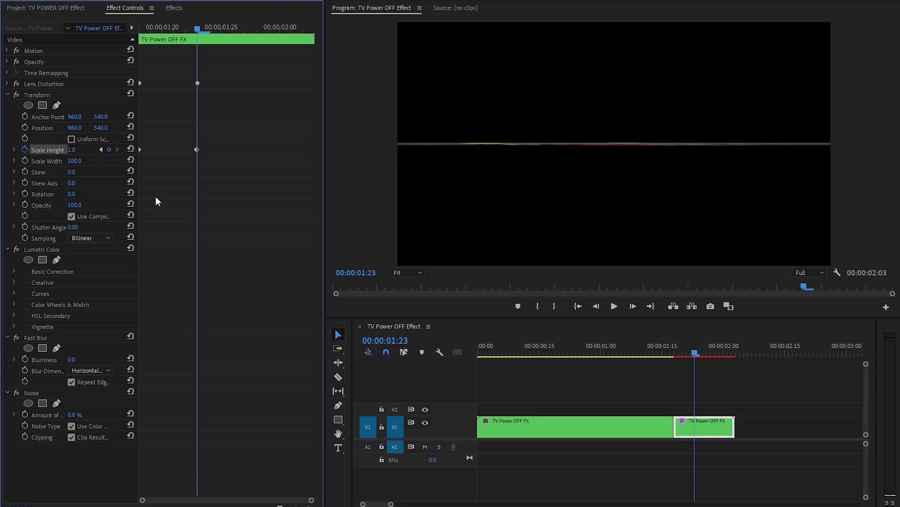
- Keyframe Scale Width from 100 to 0 and Scale Height to 0 at 00:00:01:28
click(25, 161)
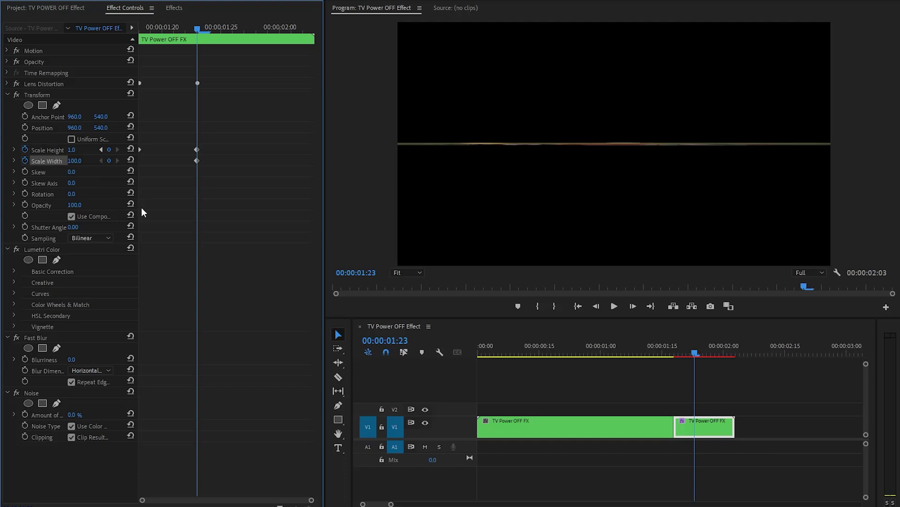
key(Right)
key(Right)
key(Right)
key(Right)
key(Right)
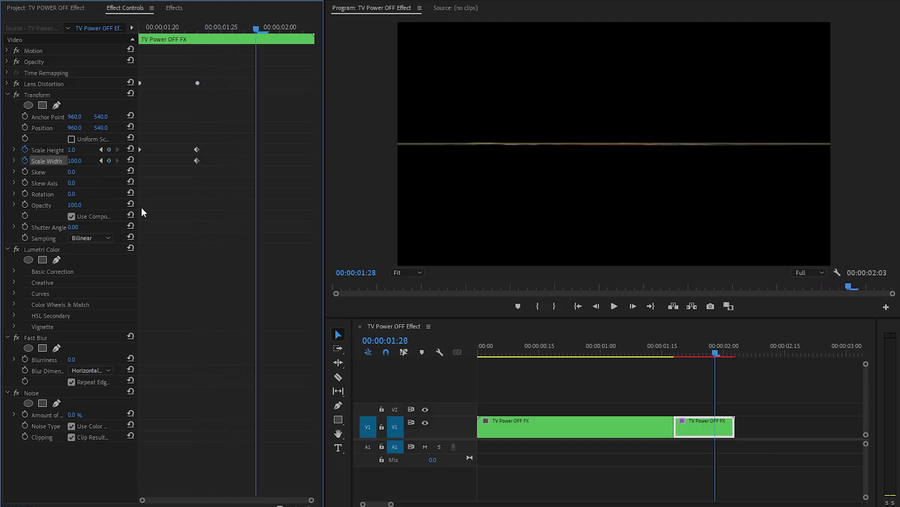
click(82, 161)
text(0)
key(Return)
click(71, 150)
text(0)
key(Return)
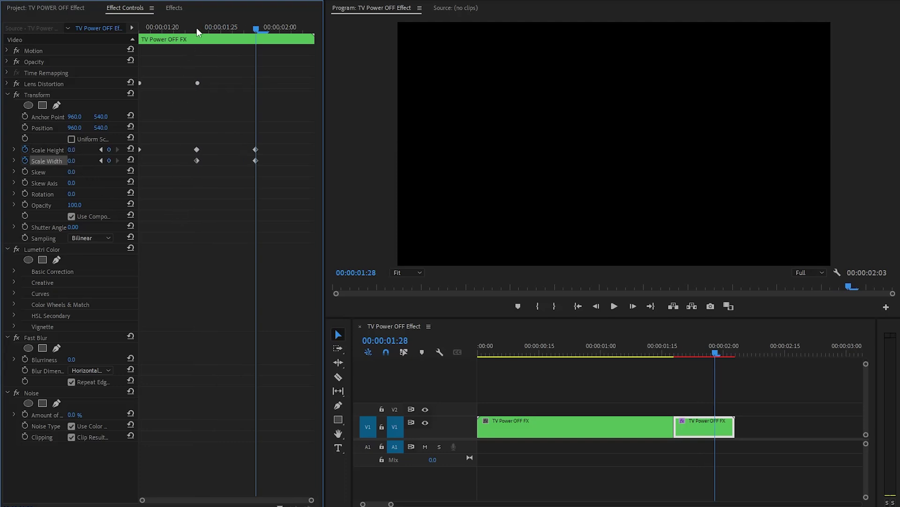
- Play the collapse animation twice from the start of the second clip
key(Up)
key(space)
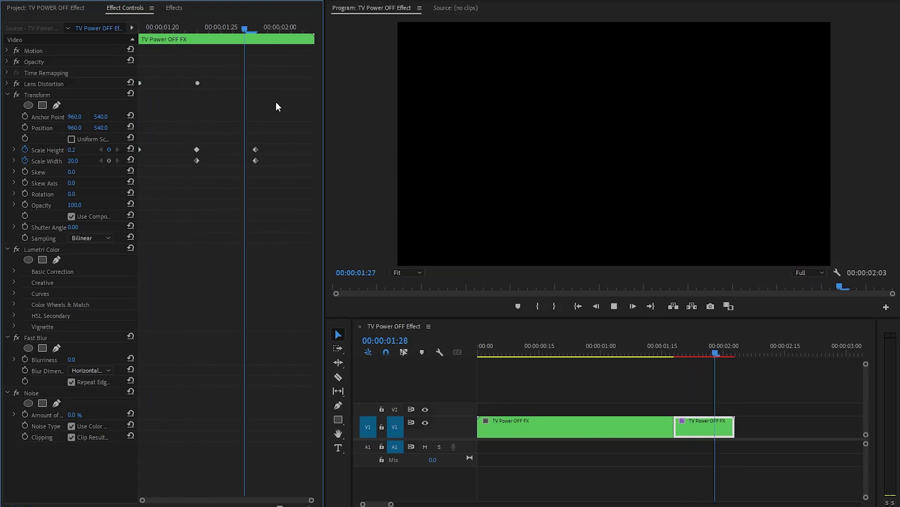
key(Up)
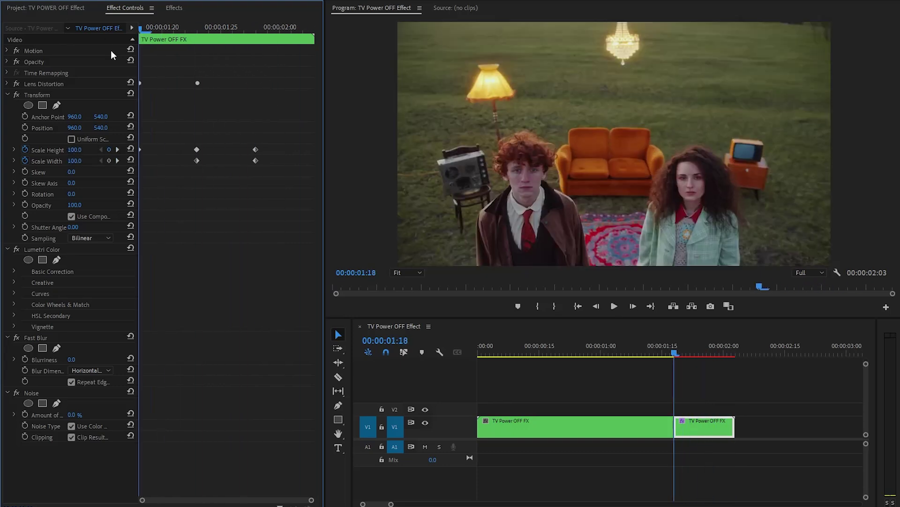
key(space)
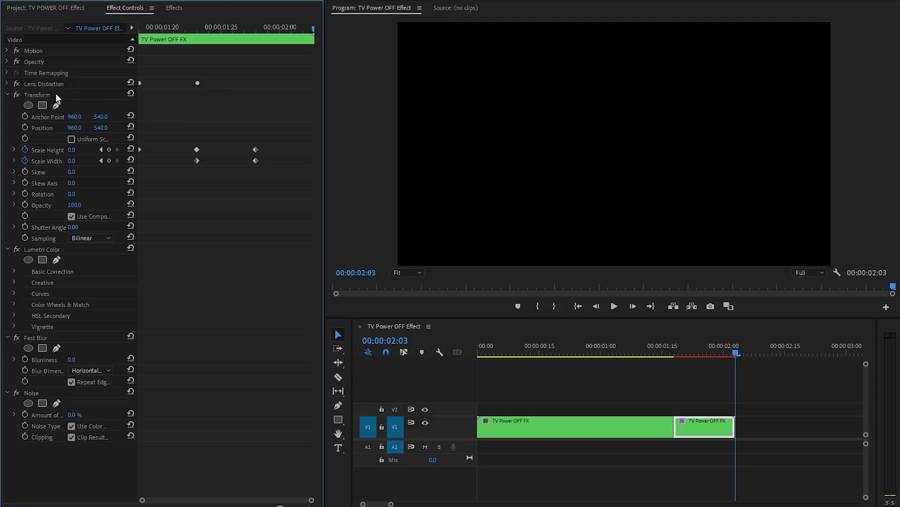
- Keyframe Lumetri Color Exposure from 0.0 at 00:00:01:18 to 7.0 at 00:00:01:23
click(7, 95)
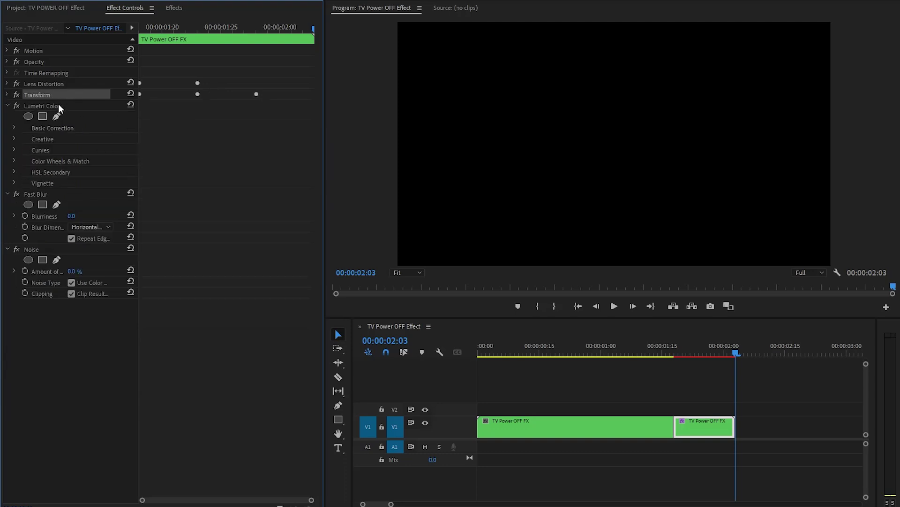
click(99, 106)
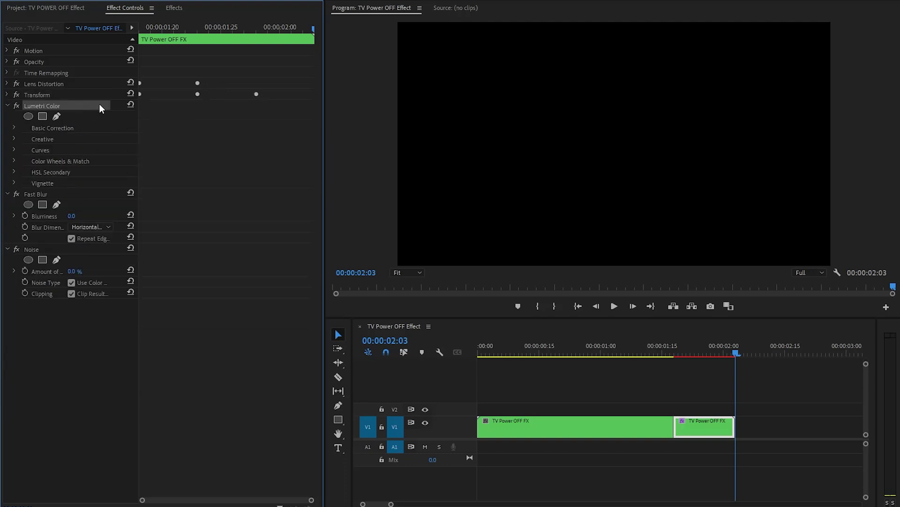
click(13, 127)
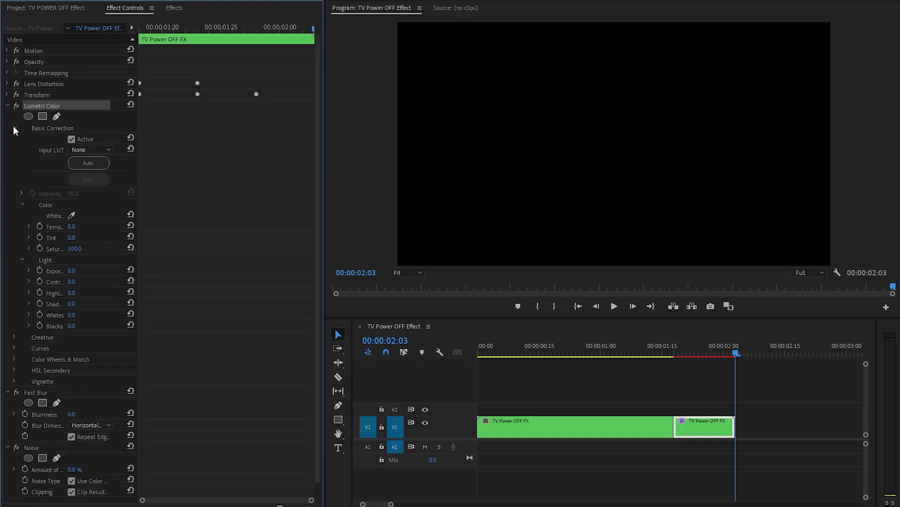
drag(249, 29, 123, 30)
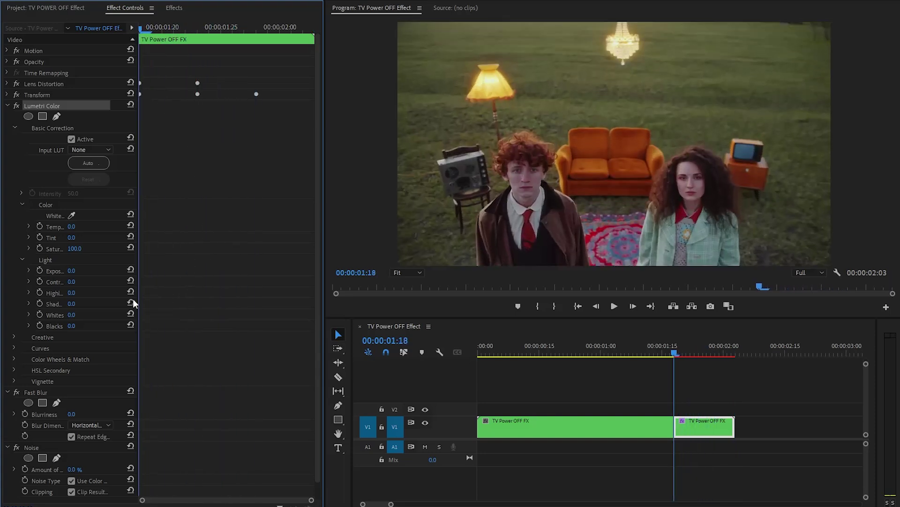
click(41, 270)
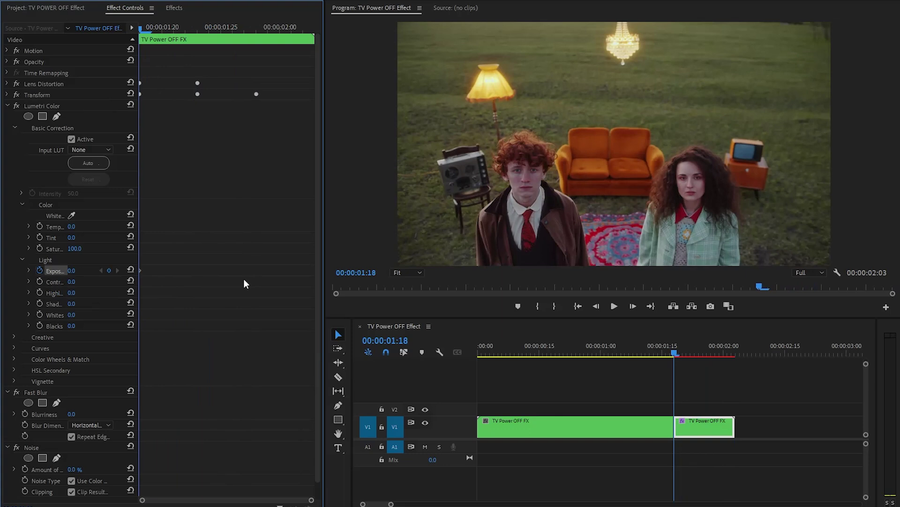
key(Right)
key(Right)
key(Right)
key(Right)
key(Right)
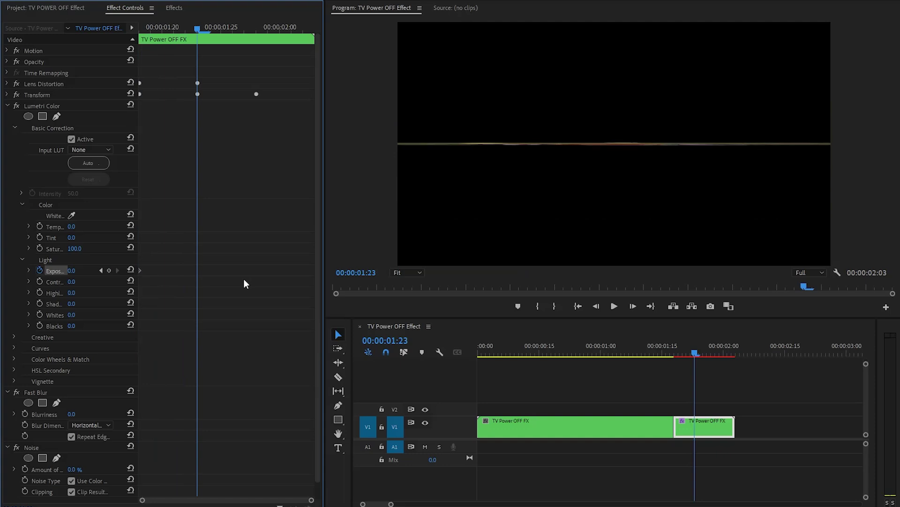
click(71, 271)
text(7)
key(Return)
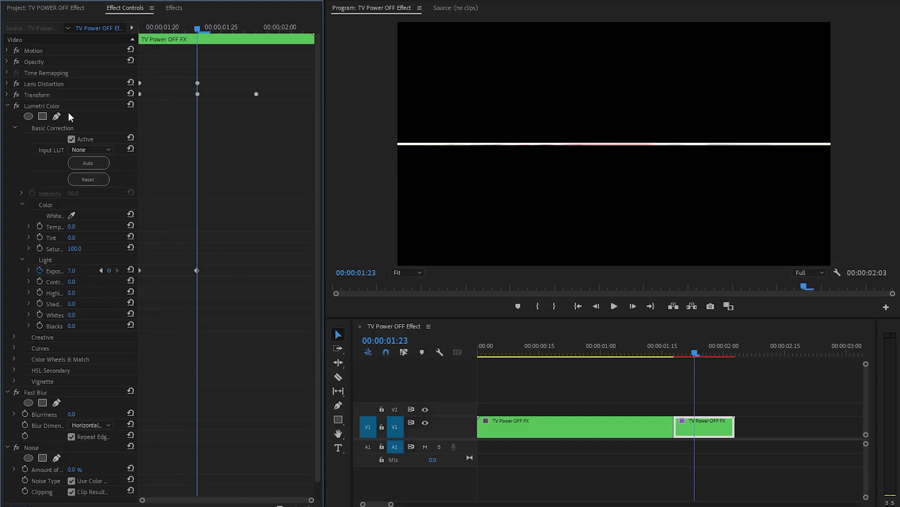
click(8, 106)
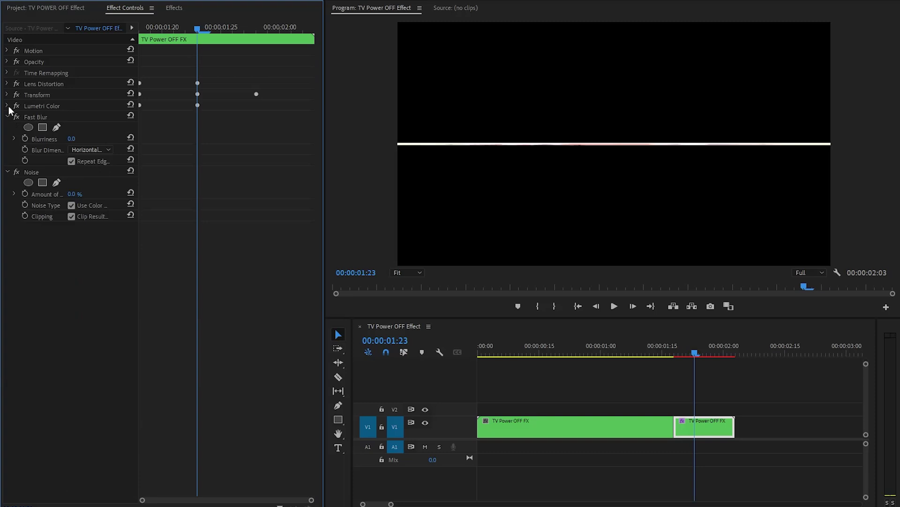
- Keyframe Fast Blur Blurriness at 0.0 (1:18), 13.0 (1:23) and 1.0 (2:03)
click(35, 116)
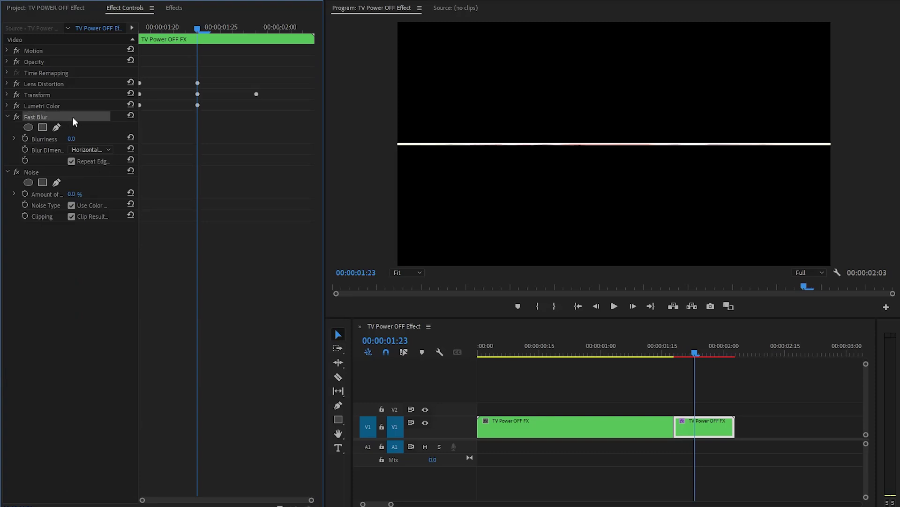
drag(192, 33, 122, 26)
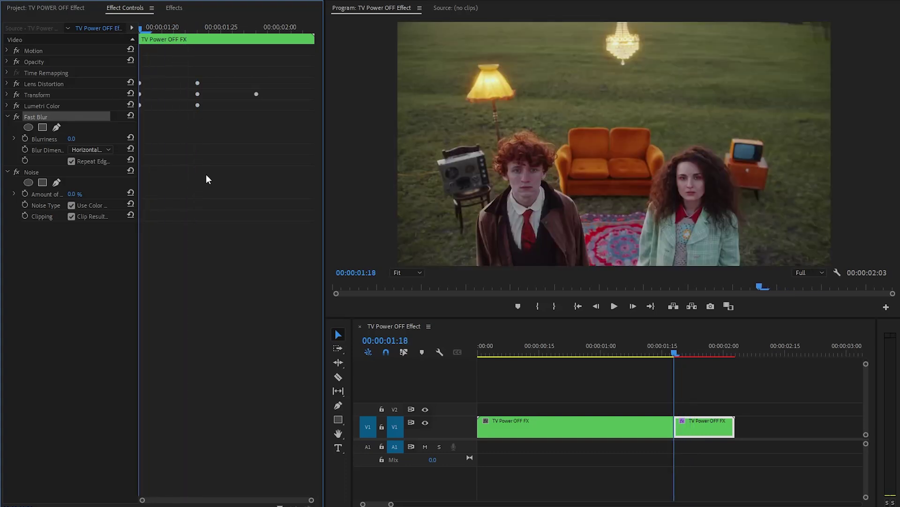
click(25, 137)
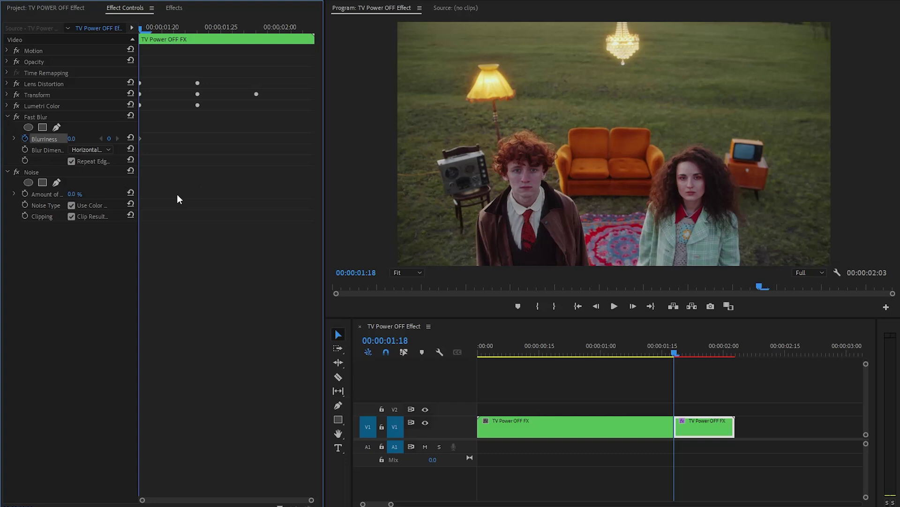
key(Right)
key(Right)
key(Right)
key(Right)
key(Right)
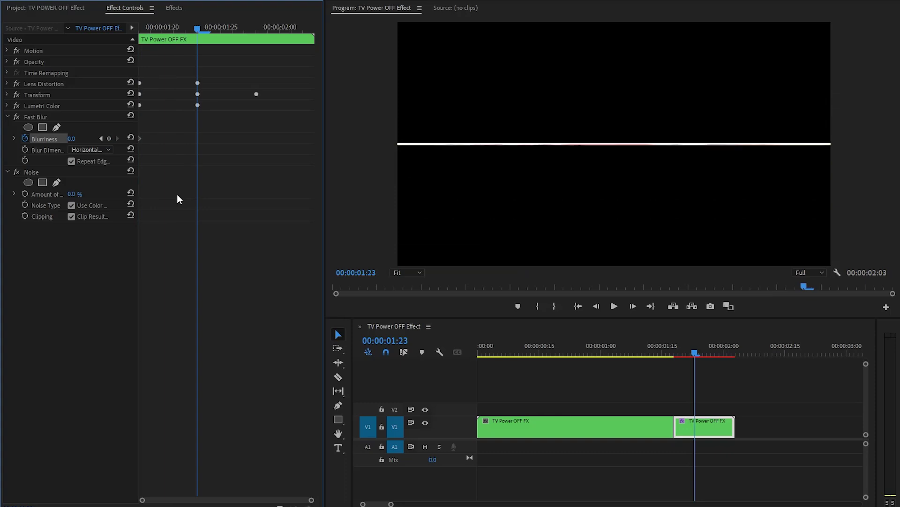
click(71, 139)
text(13)
key(Return)
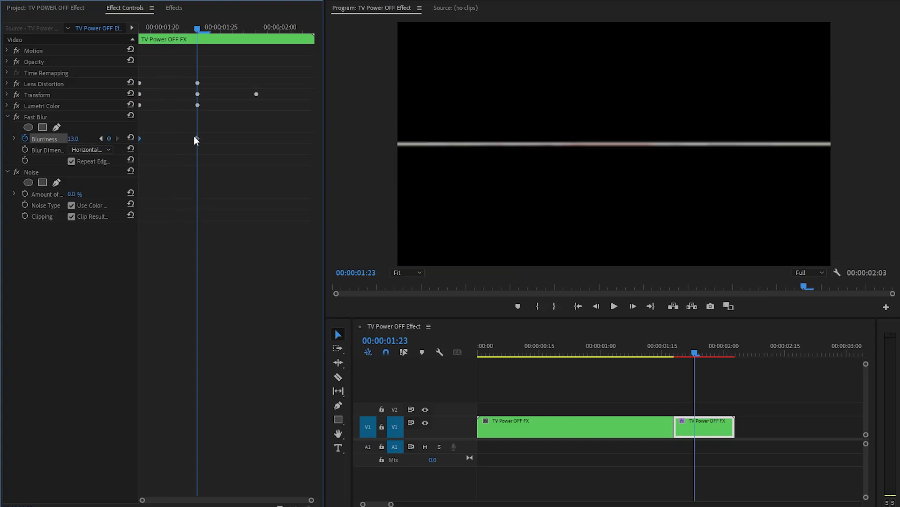
drag(199, 30, 308, 58)
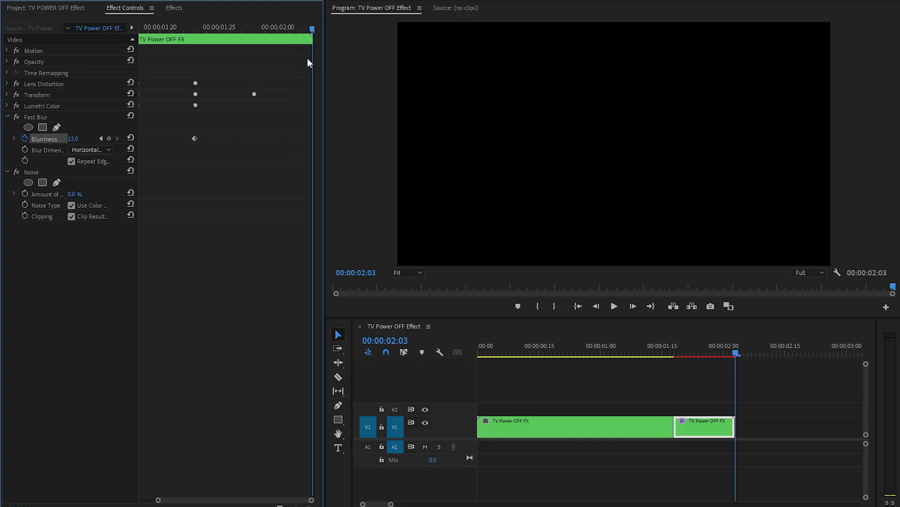
click(72, 138)
text(1)
key(Return)
click(25, 171)
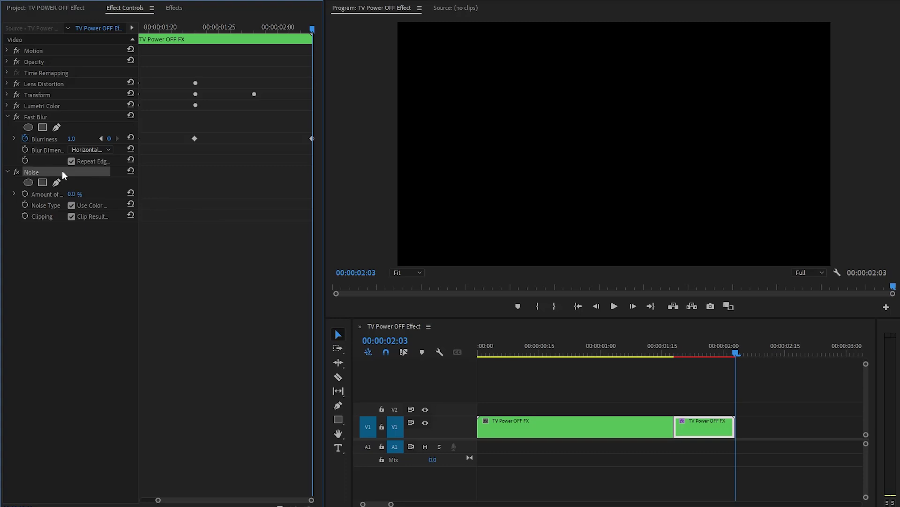
drag(244, 24, 103, 30)
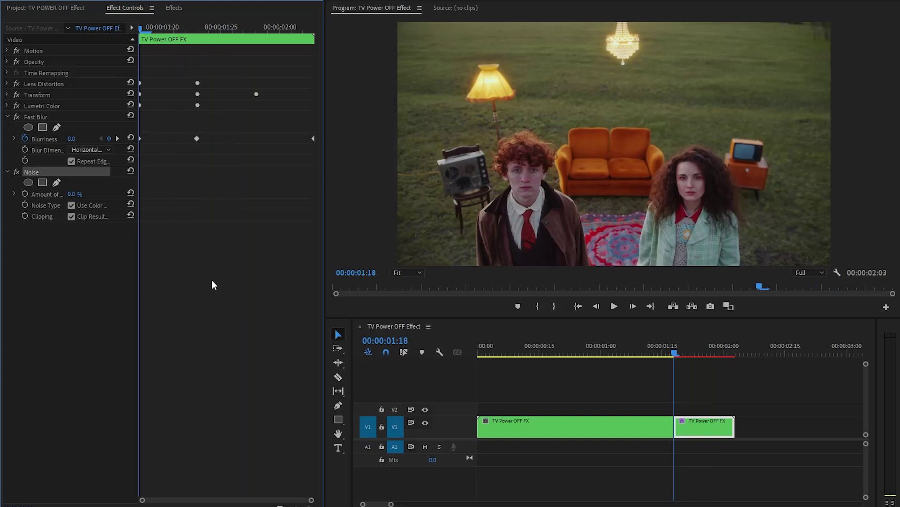
- Keyframe Noise Amount from 0% at 00:00:01:23 to 50% at 00:00:01:28
key(Right)
key(Right)
key(Right)
key(Right)
key(Right)
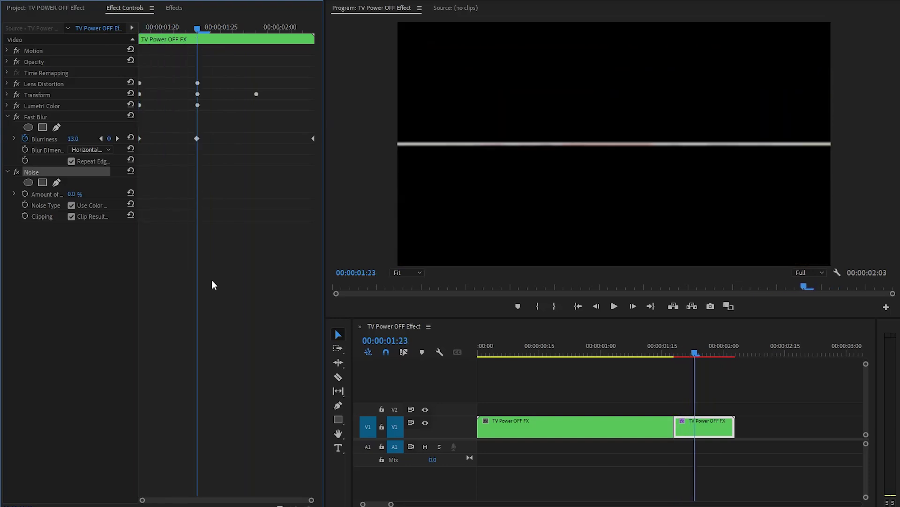
click(25, 193)
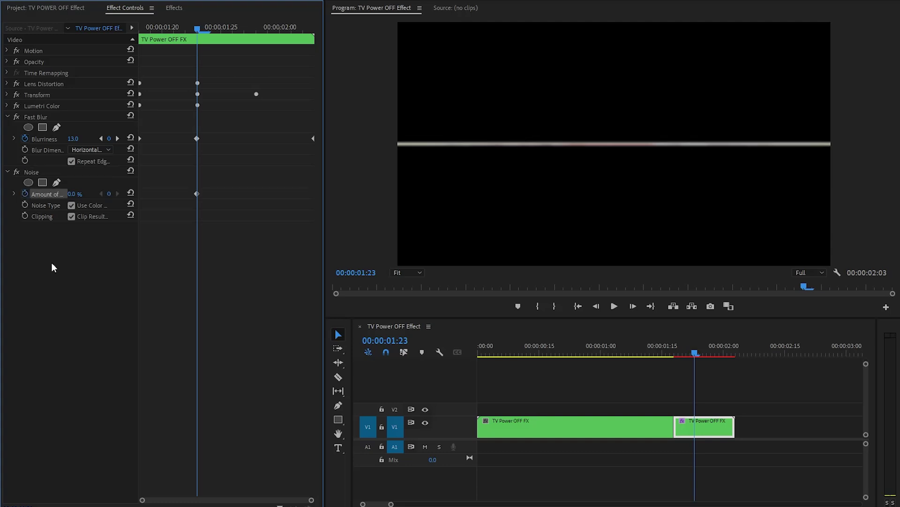
key(Right)
key(Right)
key(Right)
key(Right)
key(Right)
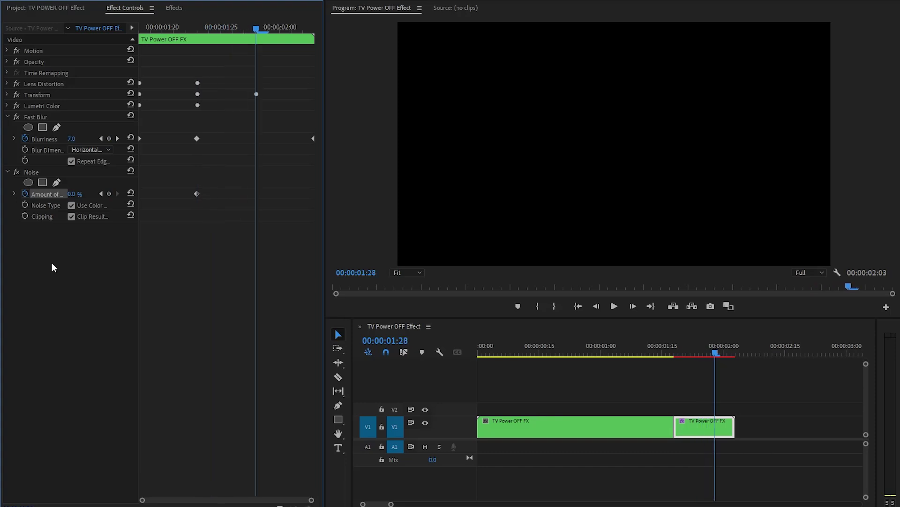
click(74, 194)
text(50)
key(Return)
click(77, 283)
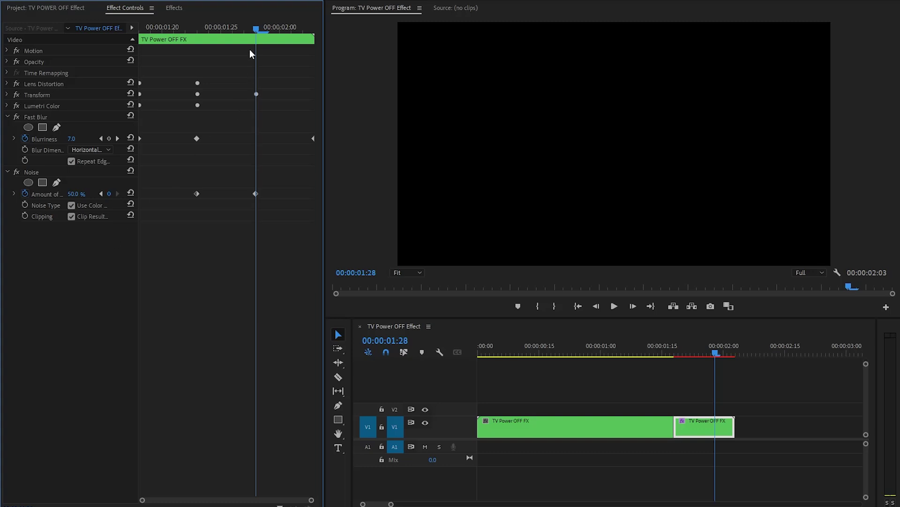
- Play back the power-off ending and scrub to the collapsed-line frame
drag(257, 29, 136, 35)
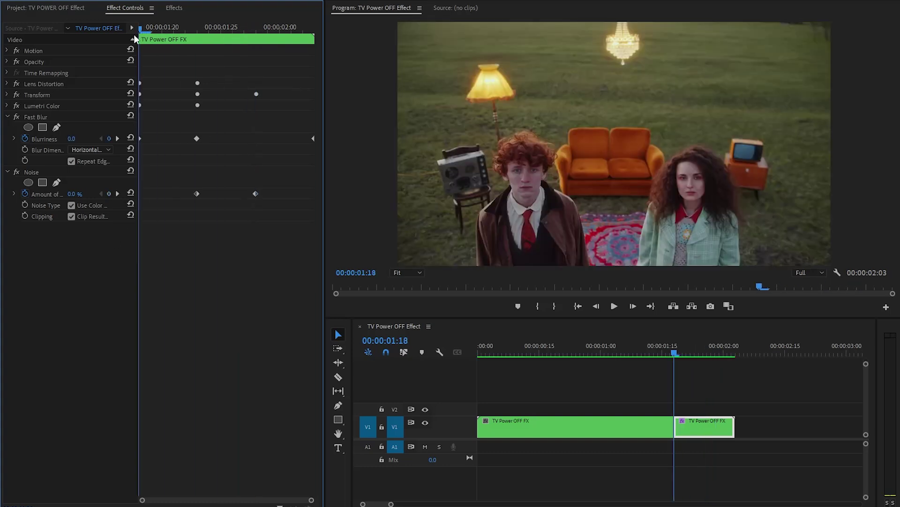
key(space)
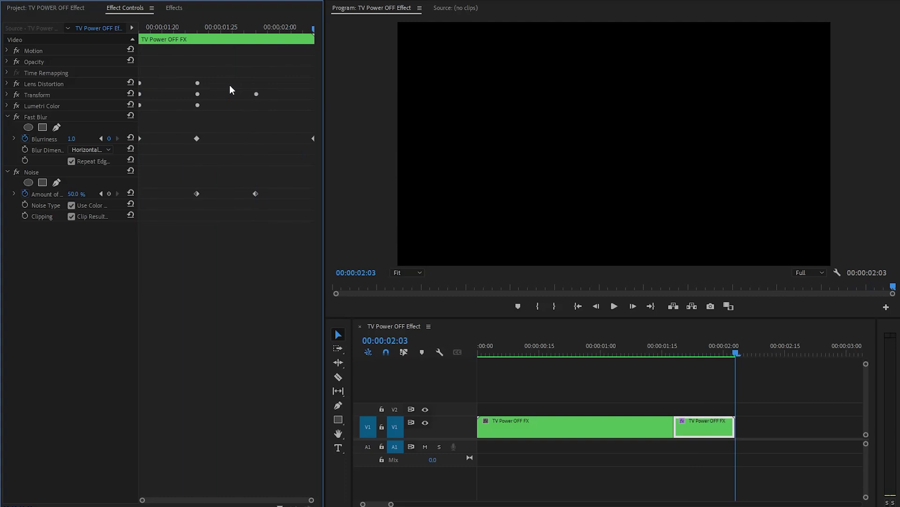
drag(197, 29, 281, 60)
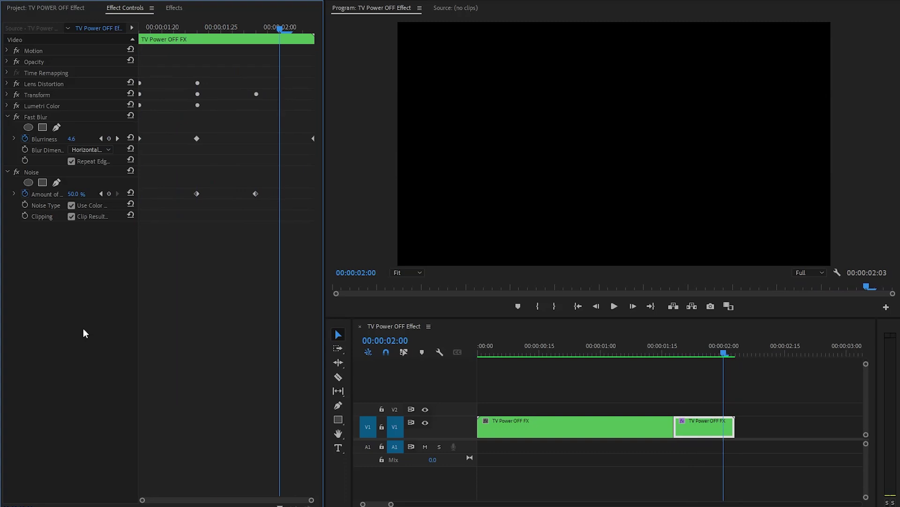
- Apply the Grid effect to the end clip and select it in Effect Controls
click(174, 8)
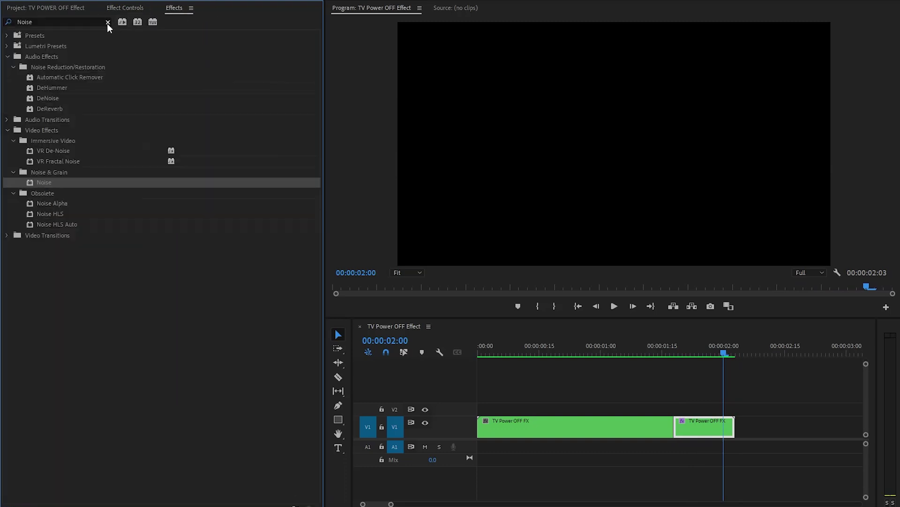
click(107, 22)
text(Grid)
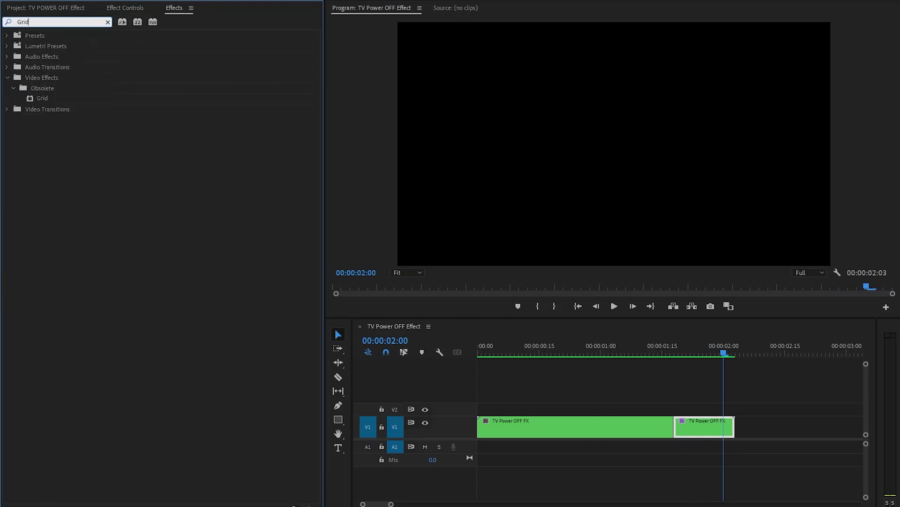
drag(44, 100, 703, 427)
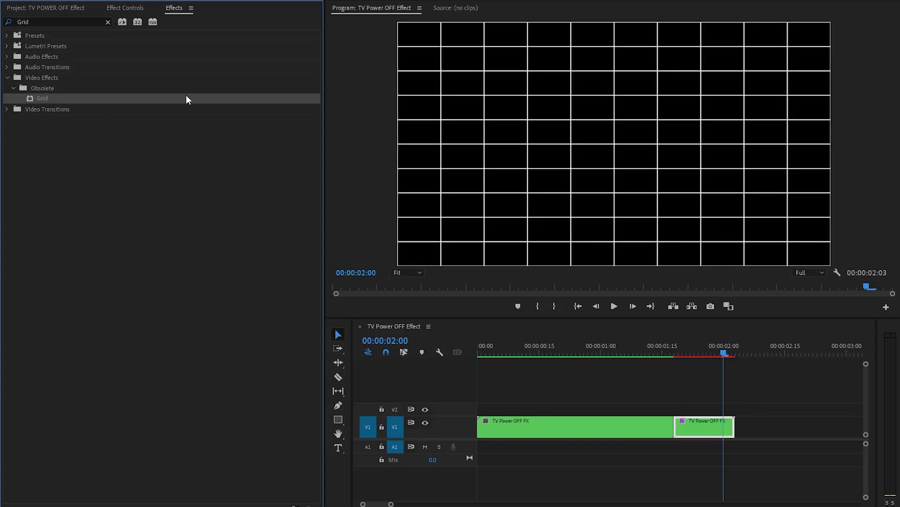
click(123, 8)
click(42, 226)
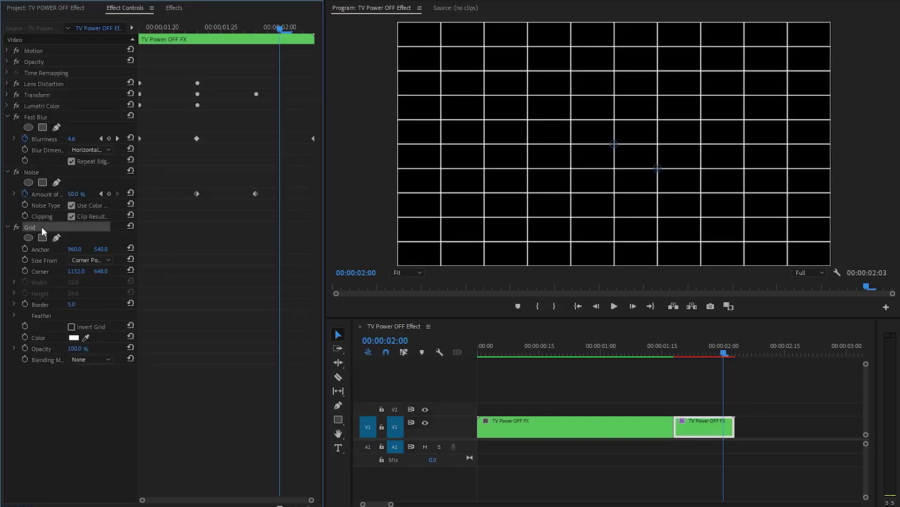
- Set the Grid Anchor to 0, 0 and Corner to 8, 8
click(74, 249)
text(0)
key(Tab)
text(0)
key(Return)
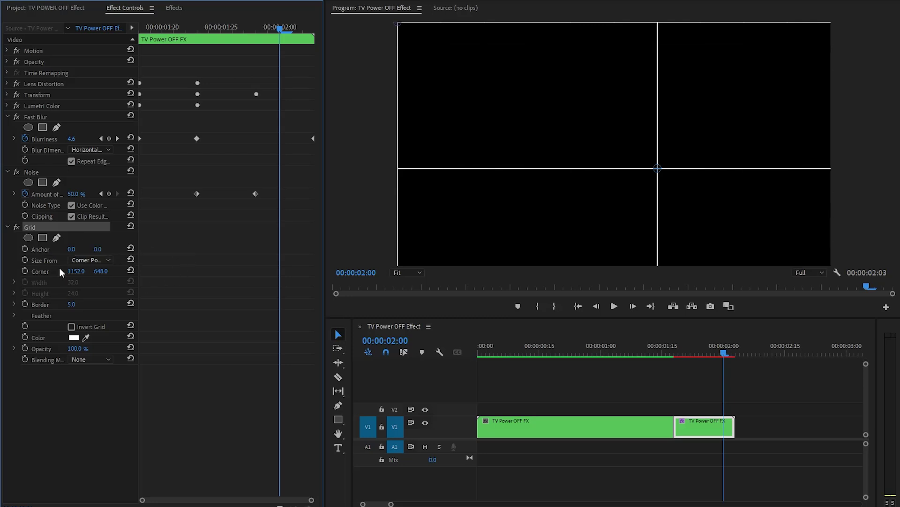
click(78, 271)
text(8)
key(Tab)
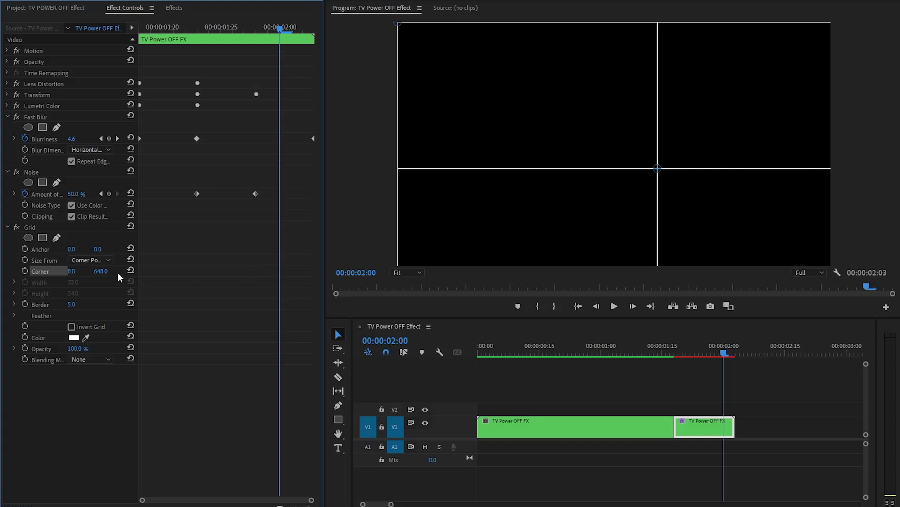
text(8)
key(Return)
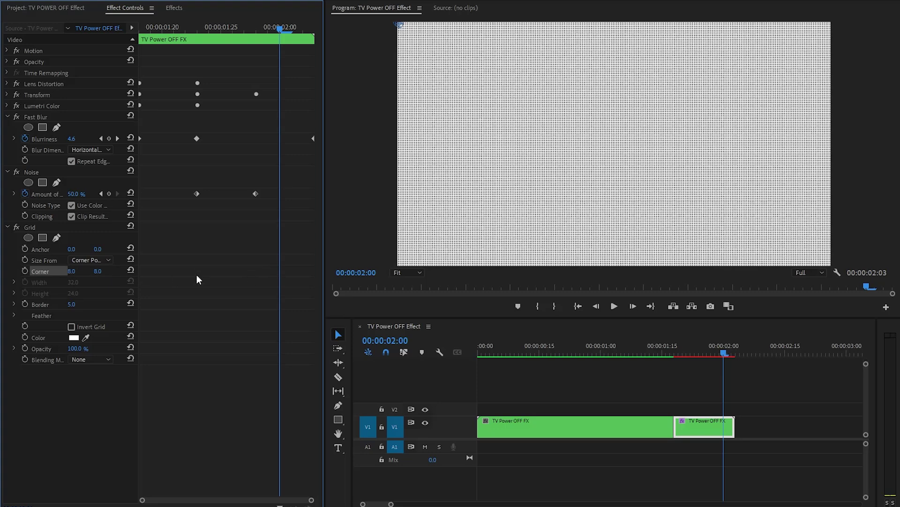
- Give the Grid a border of 2 and the Add blending mode
key(Tab)
text(2)
key(Return)
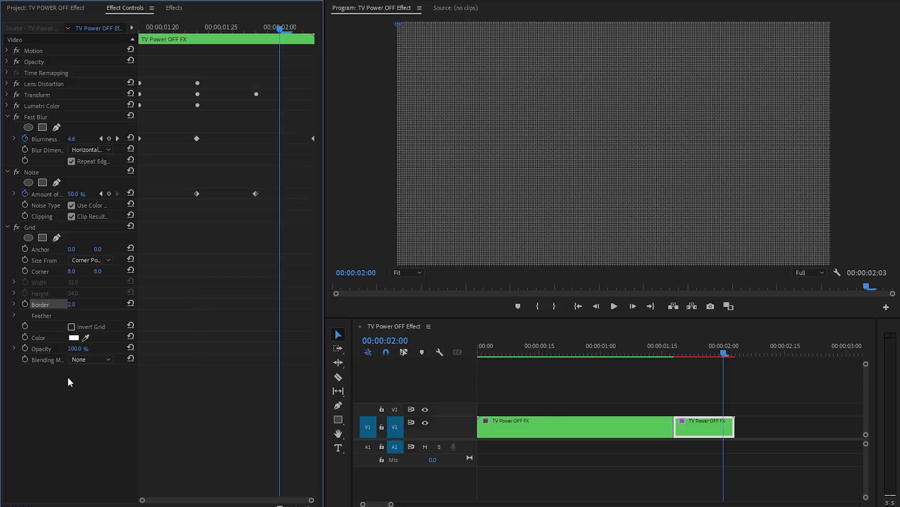
click(95, 360)
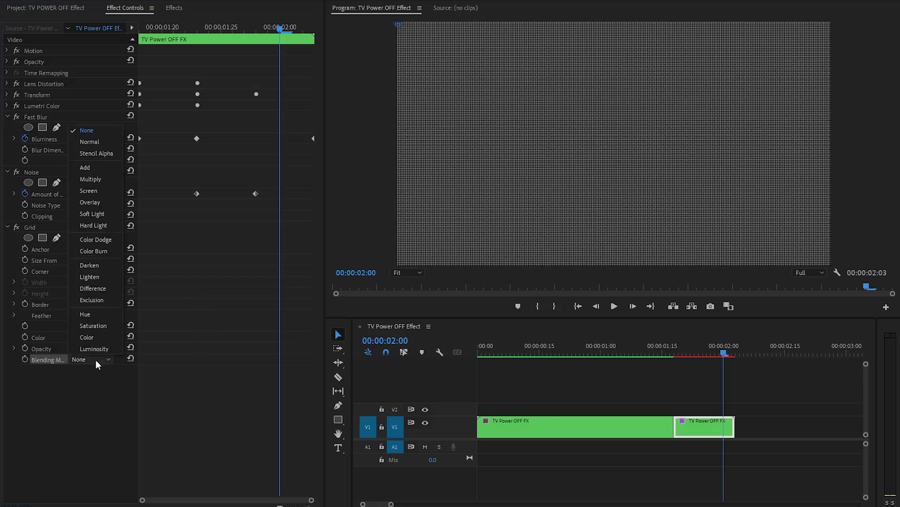
click(97, 170)
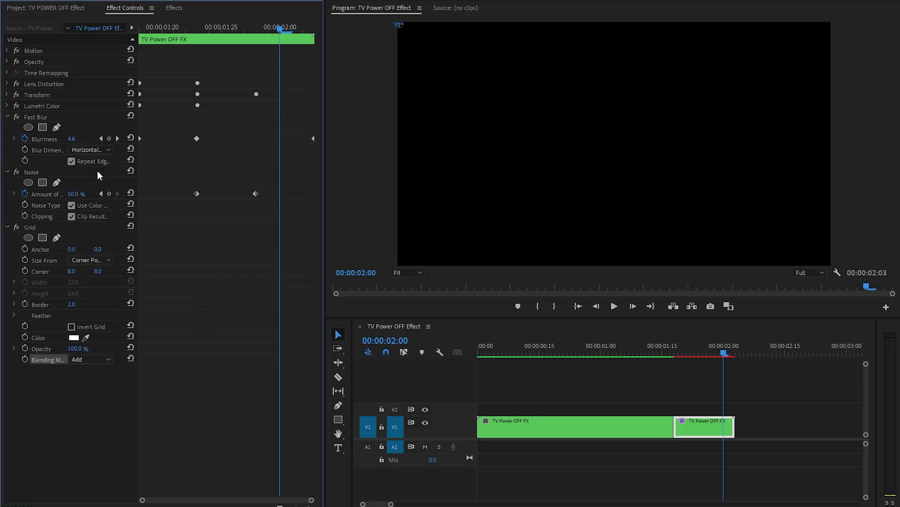
- Keyframe Grid Opacity at 0% (1:18), 50% (1:23) and 100% (1:28)
drag(277, 29, 136, 30)
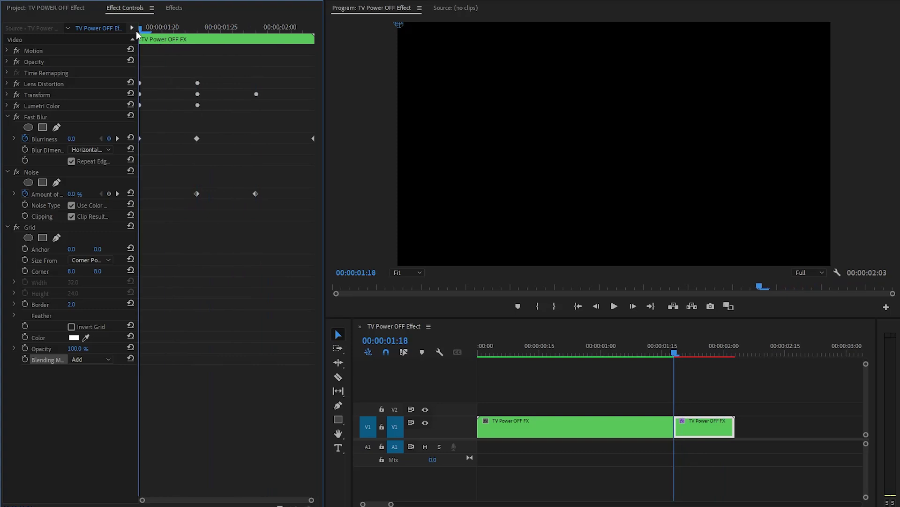
click(26, 348)
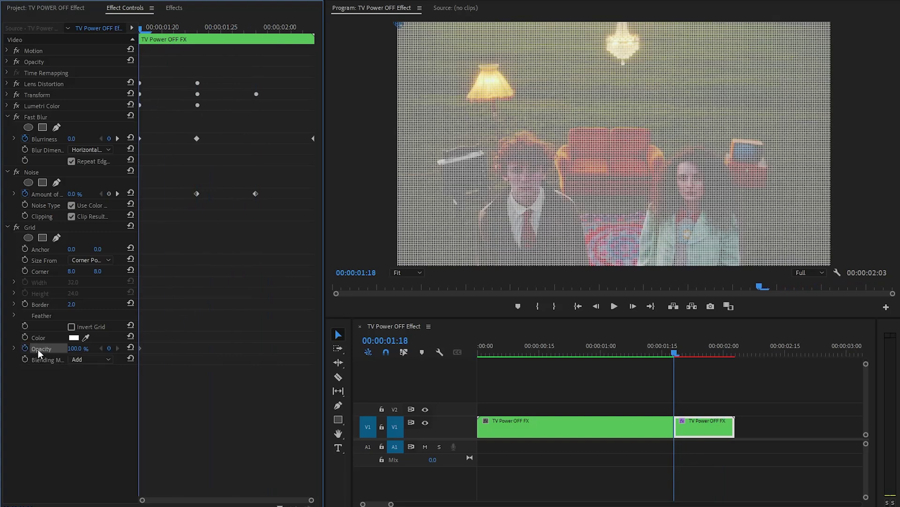
click(74, 348)
text(0)
key(Return)
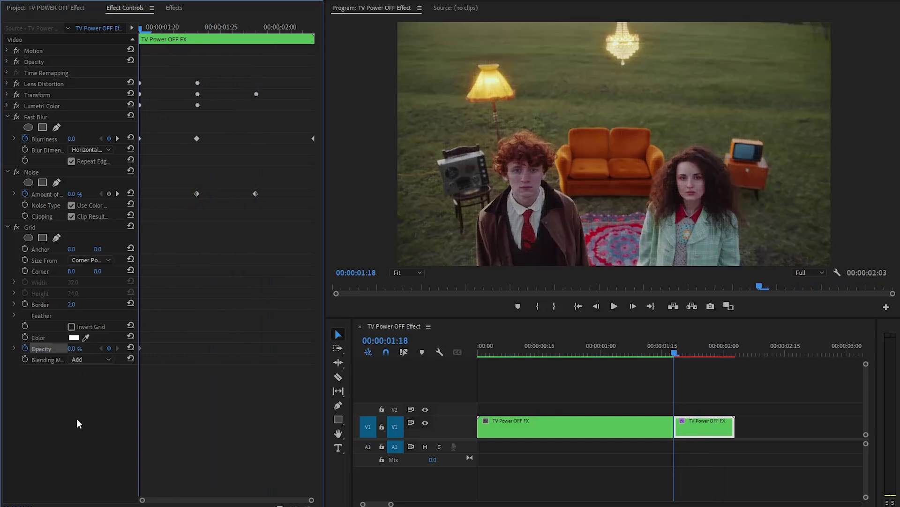
key(space)
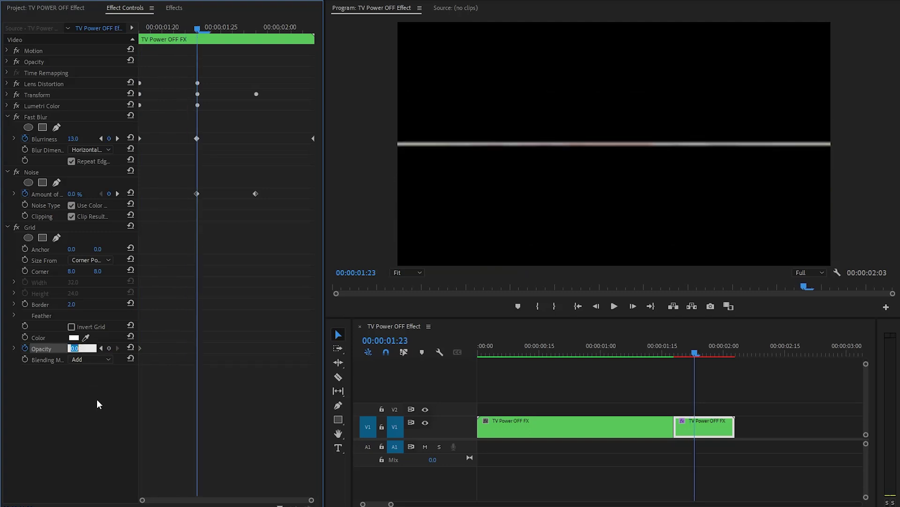
text(50)
key(Return)
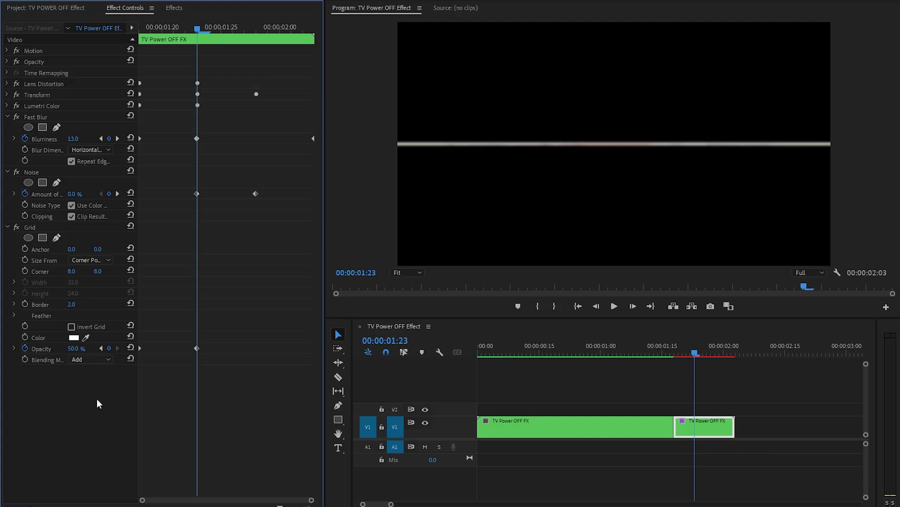
key(Right)
key(Right)
key(Right)
key(Right)
key(Right)
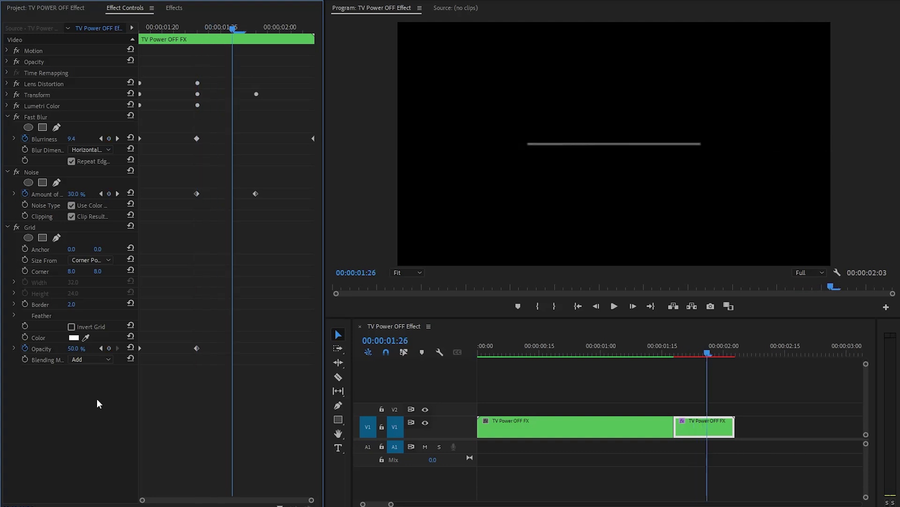
click(75, 349)
text(100)
key(Return)
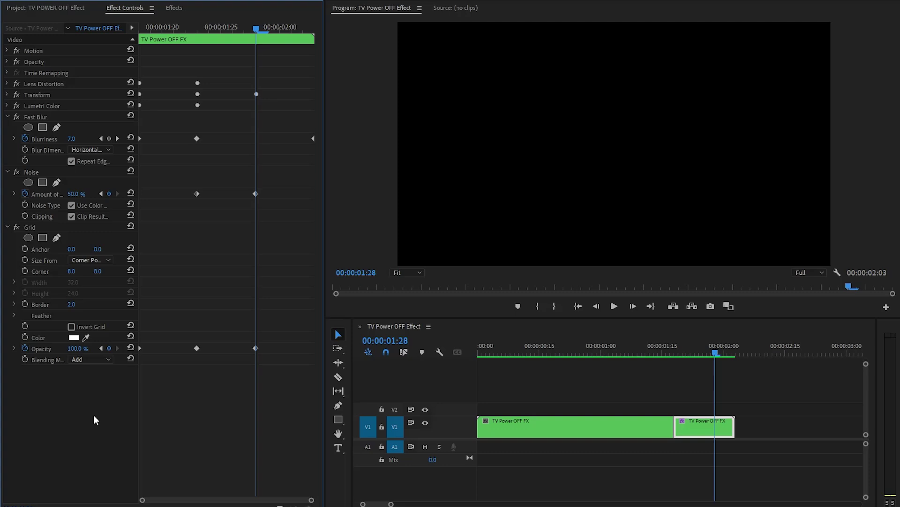
drag(714, 356, 546, 371)
key(Left)
click(661, 381)
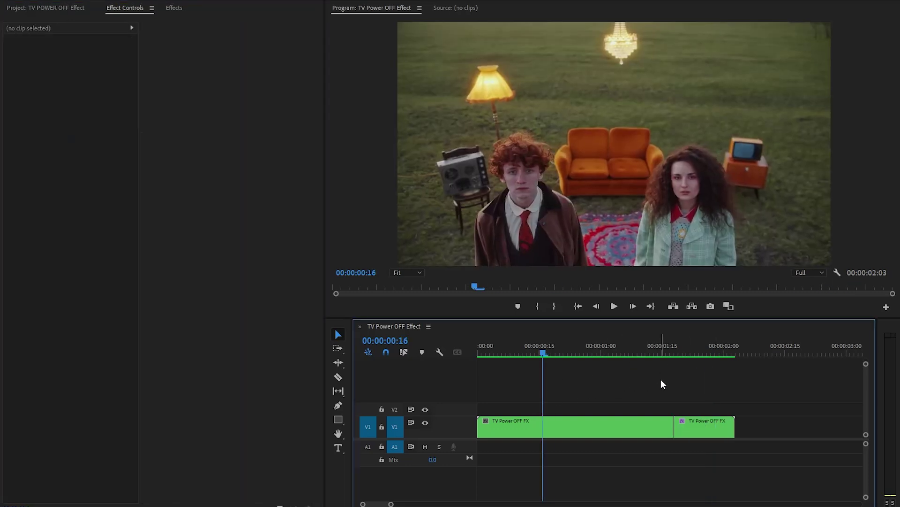
key(space)
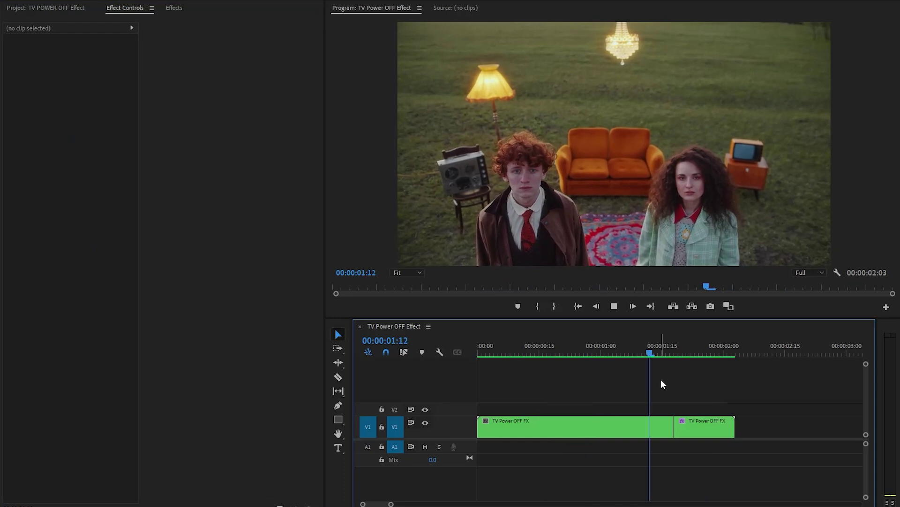
click(506, 355)
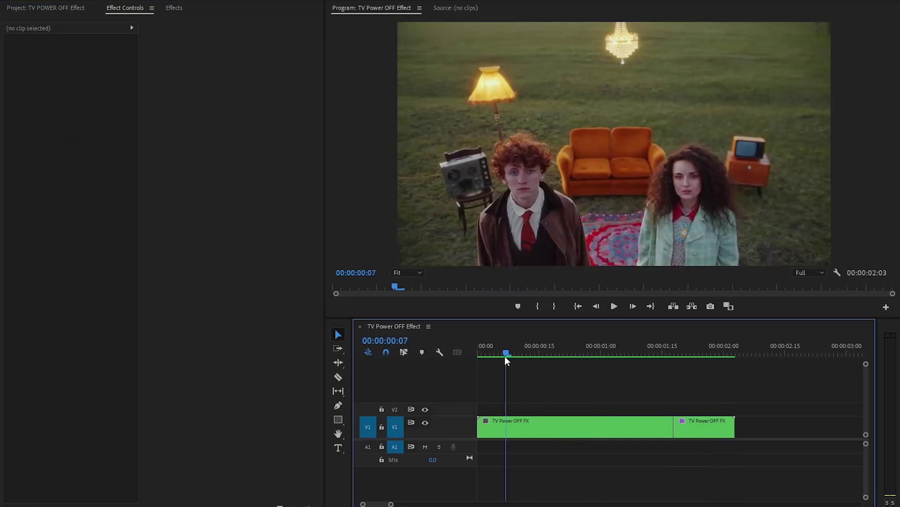
key(space)
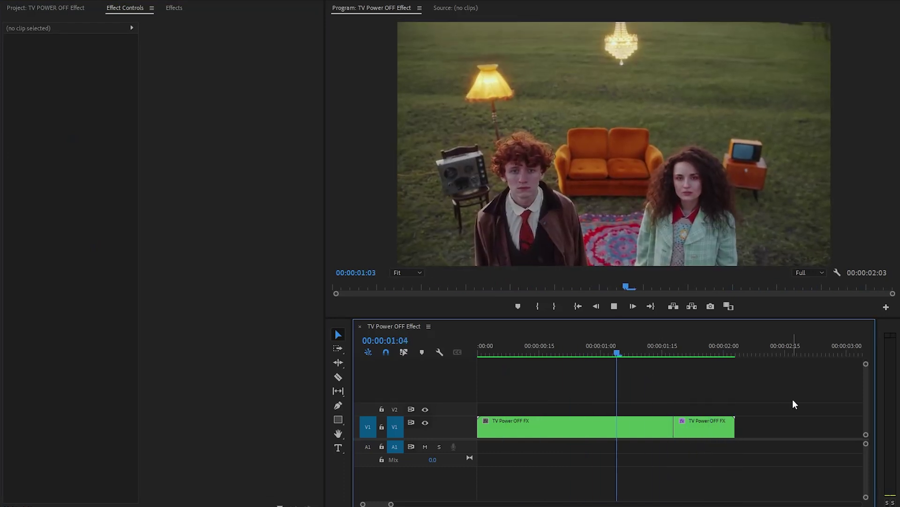
click(703, 356)
drag(702, 358, 720, 365)
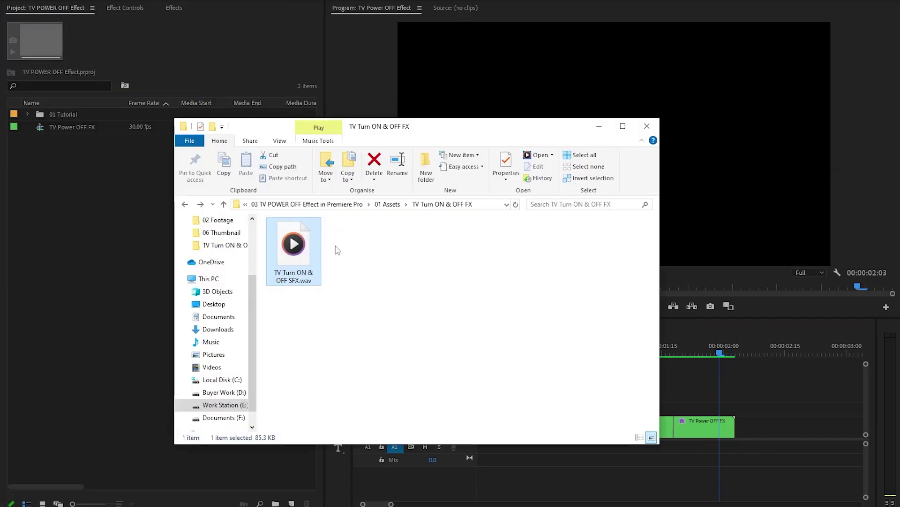
- Import TV Turn ON & OFF SFX.wav and place it on A1 beneath the power-off clip
drag(300, 257, 79, 240)
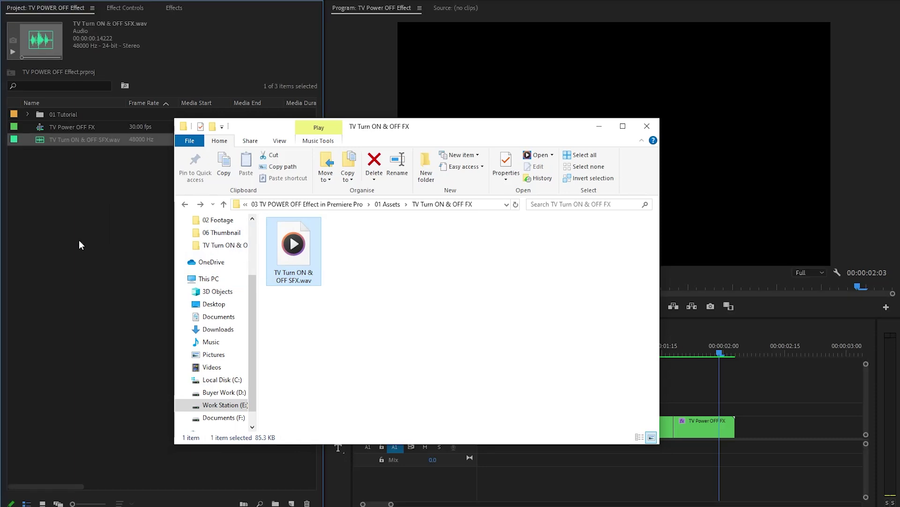
click(78, 240)
drag(57, 153, 674, 446)
- Play the ending back twice from an earlier point to hear the sound effect
click(582, 353)
drag(578, 353, 503, 355)
key(space)
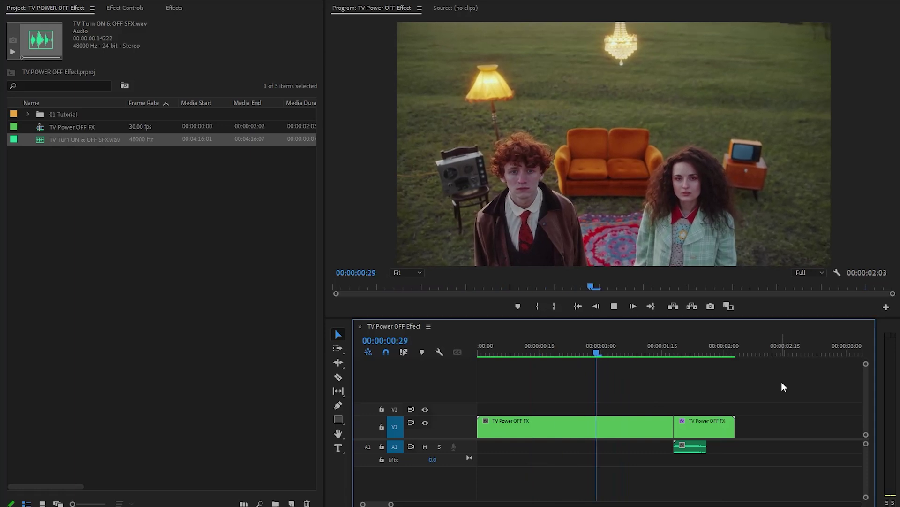
drag(690, 355, 485, 356)
key(space)
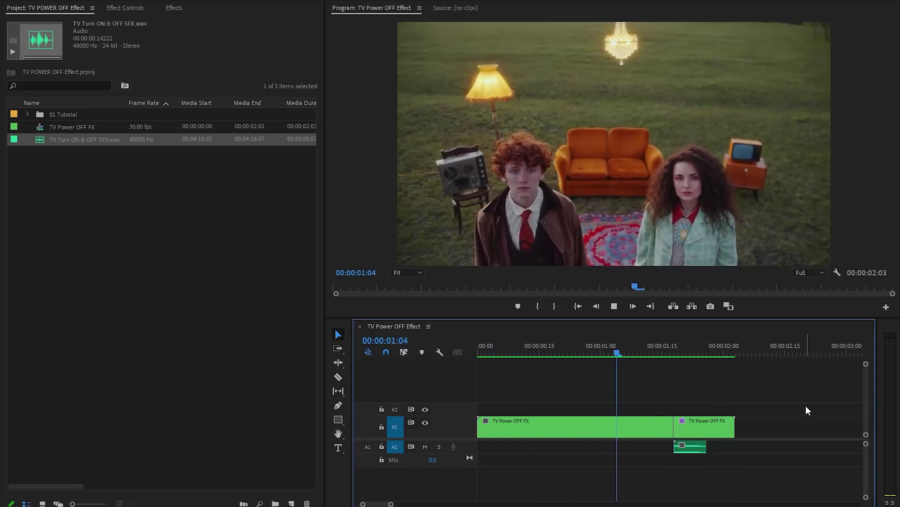